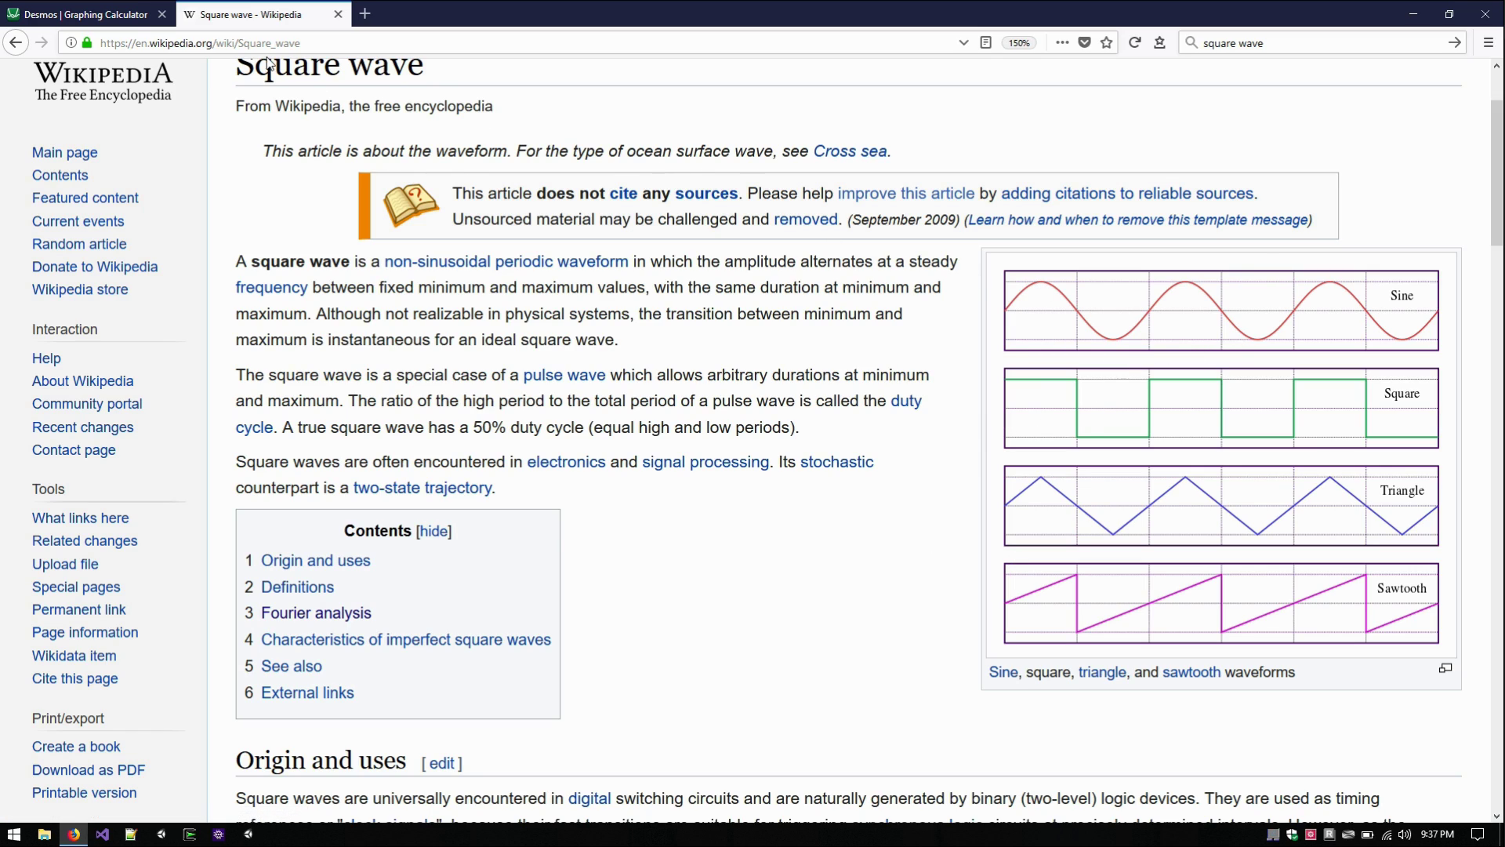
Return to the Desmos tab that plots sin(1·x)/1
click(63, 14)
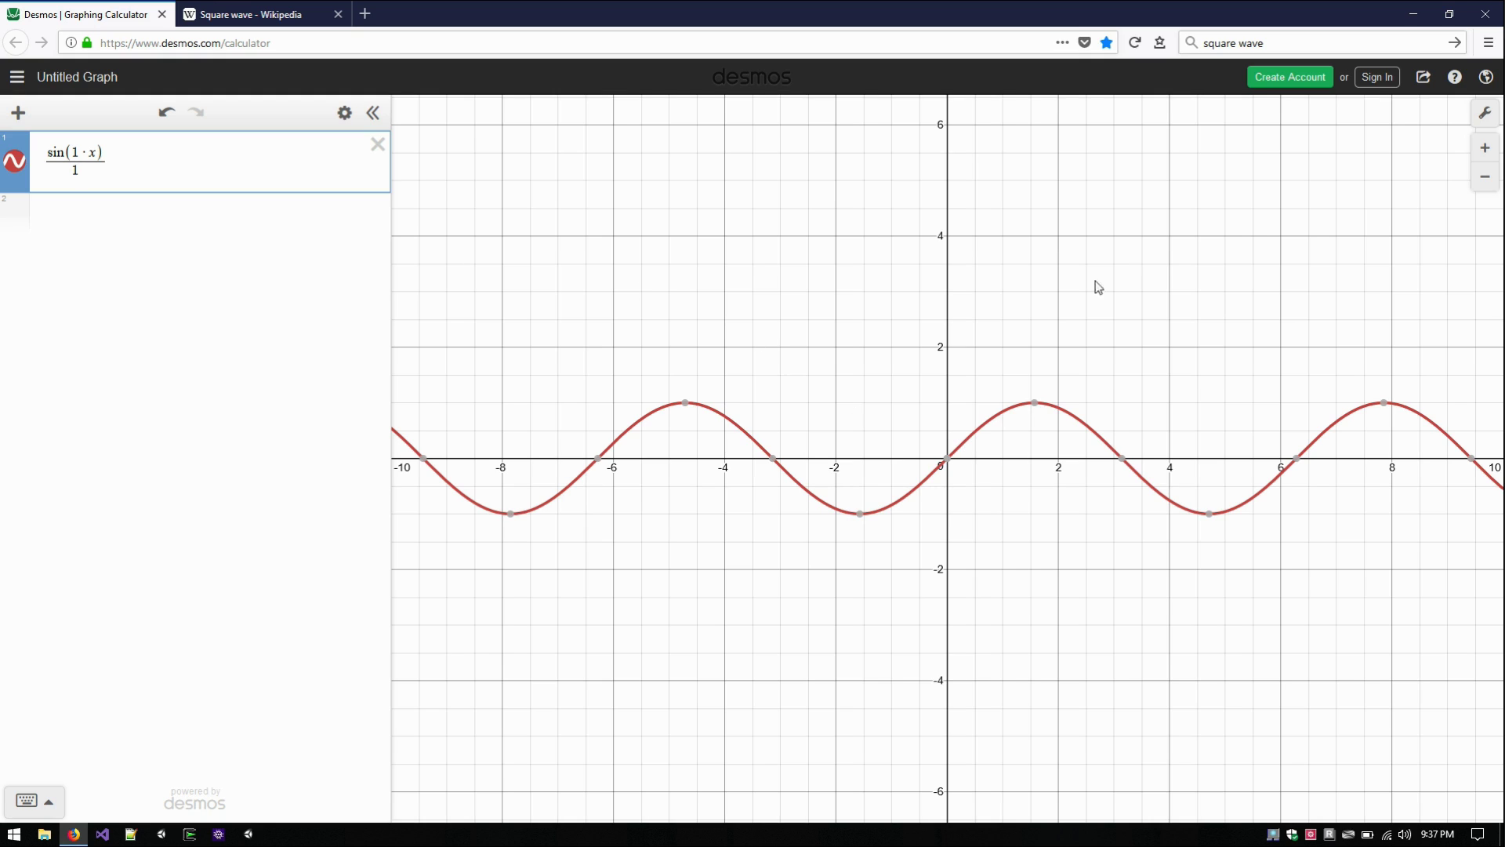
Set the graph window to 0 ≤ x ≤ 4π and −1 ≤ y ≤ 1
click(1485, 114)
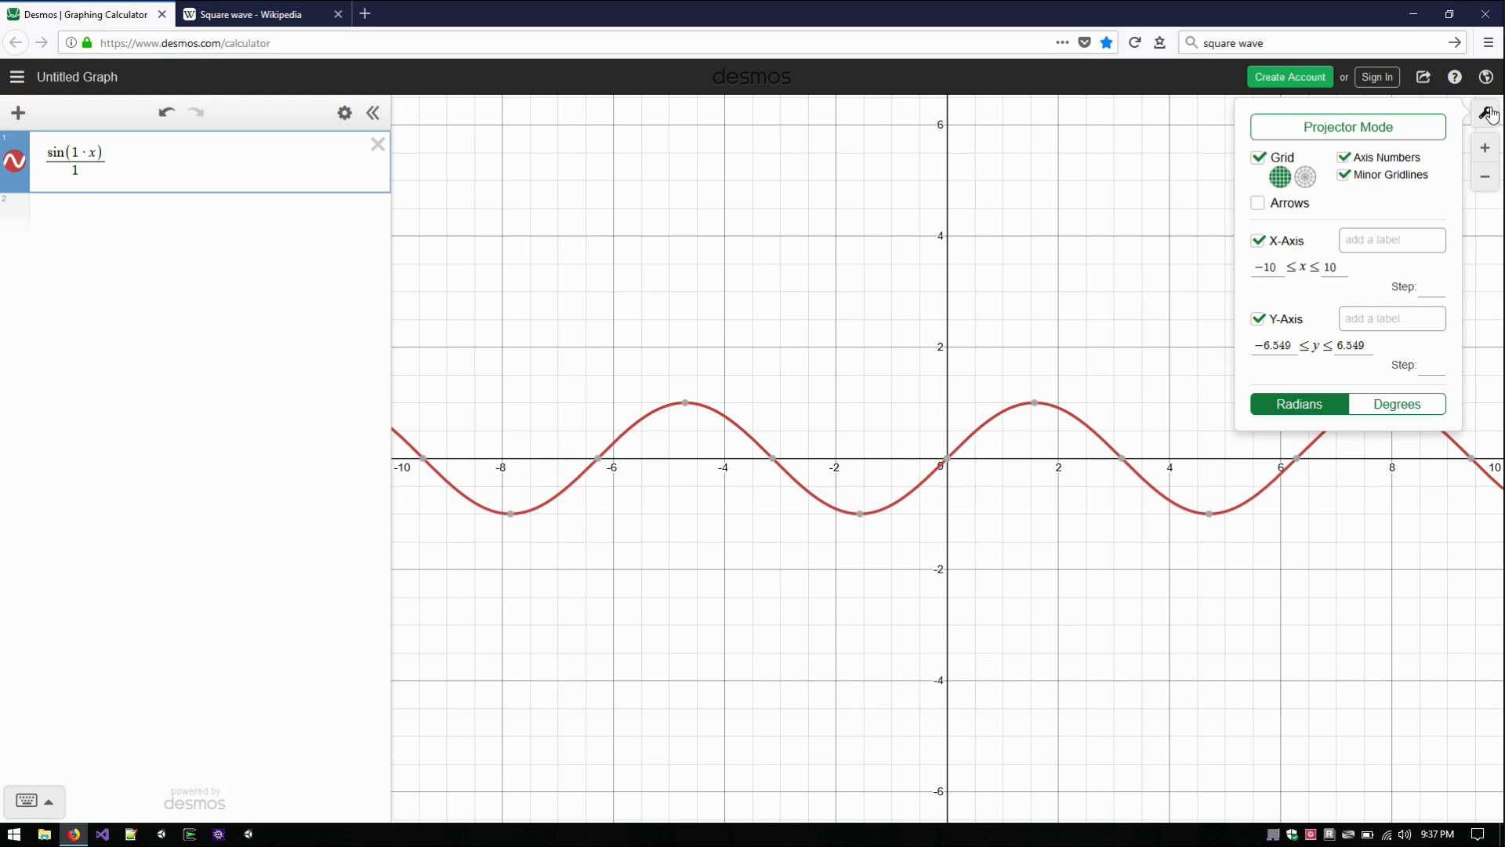
double_click(1282, 267)
text(0)
key(Tab)
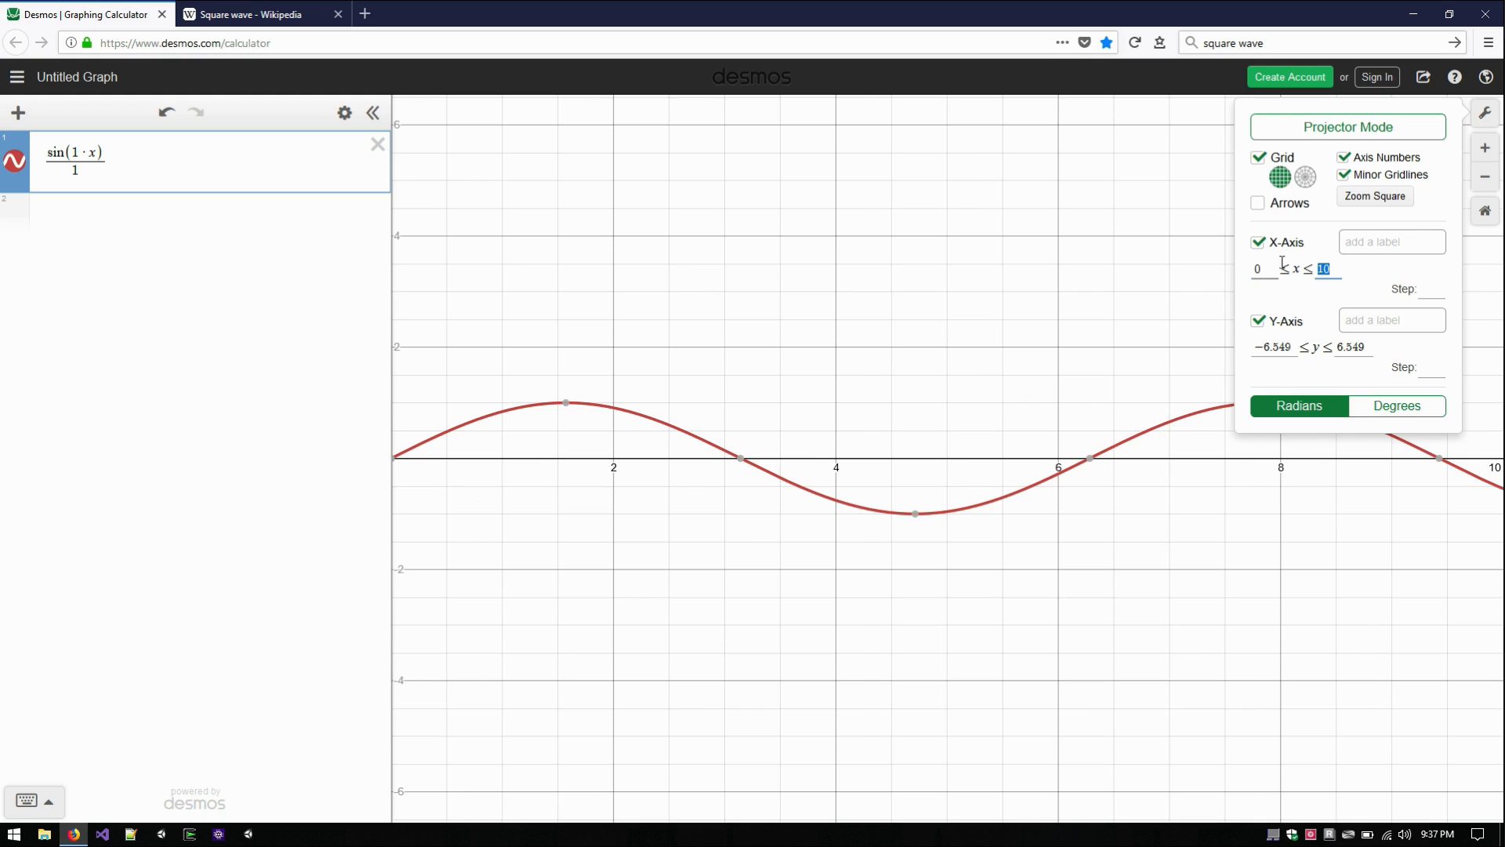
text(4pi)
key(Tab)
text(-1)
key(Tab)
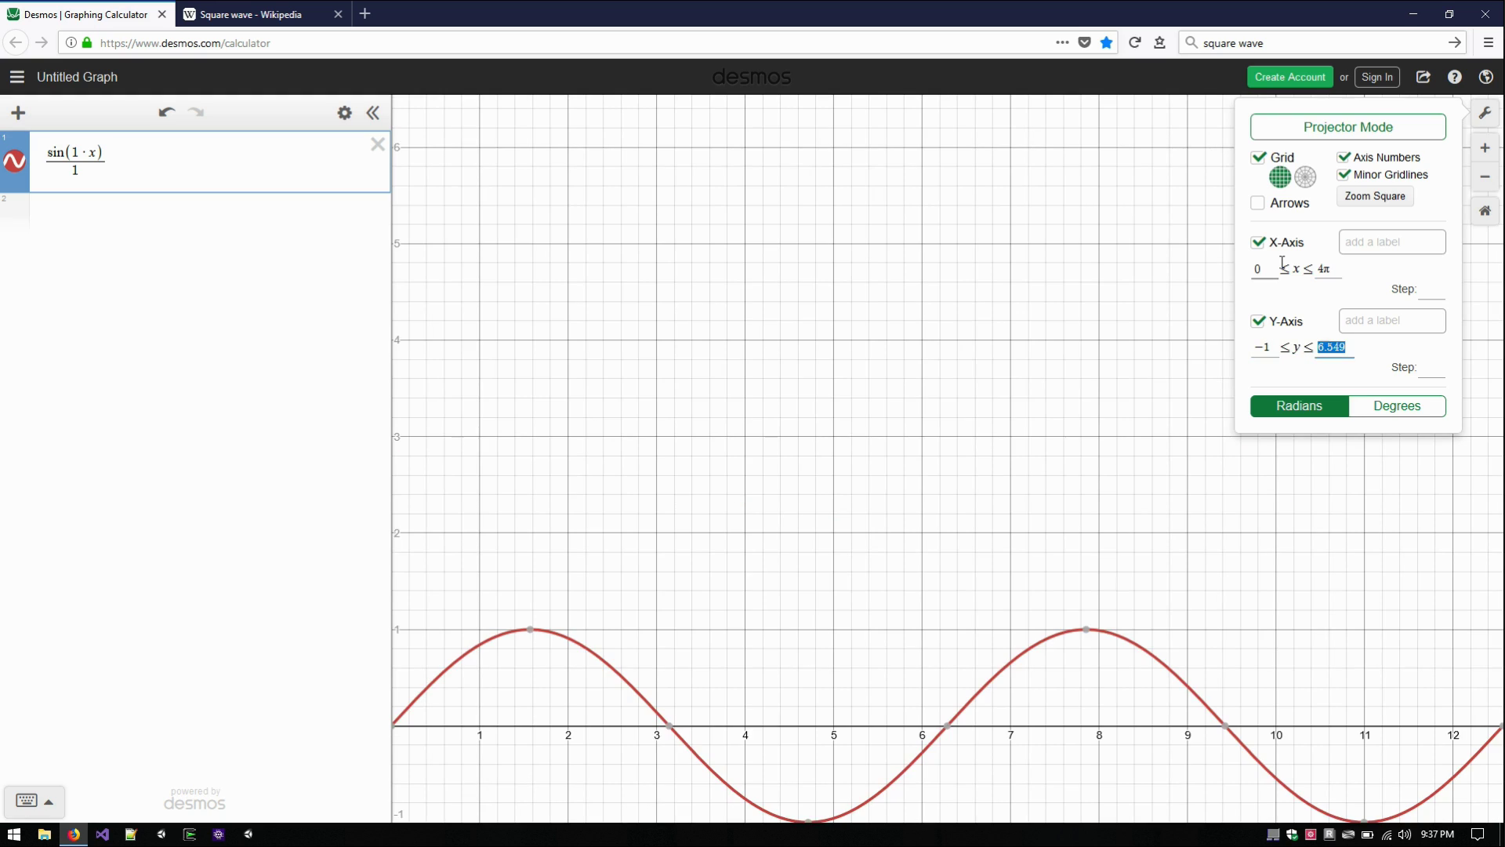
text(1)
click(369, 411)
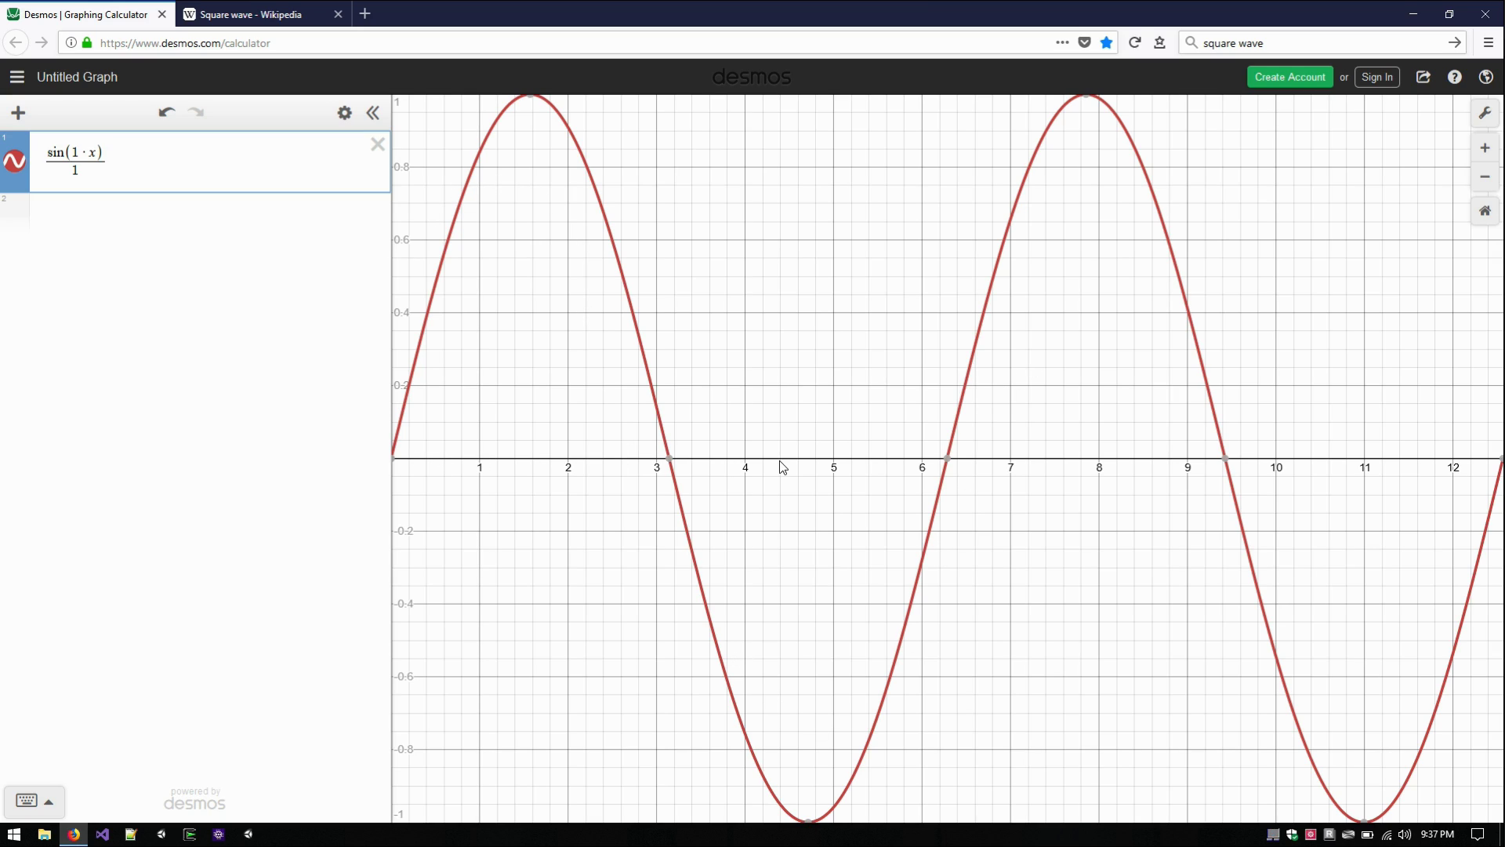
Duplicate sin(1·x)/1 and edit the copy into sin(3·x)/3
mouse_move(951, 463)
key(Return)
text(sin(1·x)/1)
key(BackSpace)
text(3)
key(Down)
key(BackSpace)
text(3)
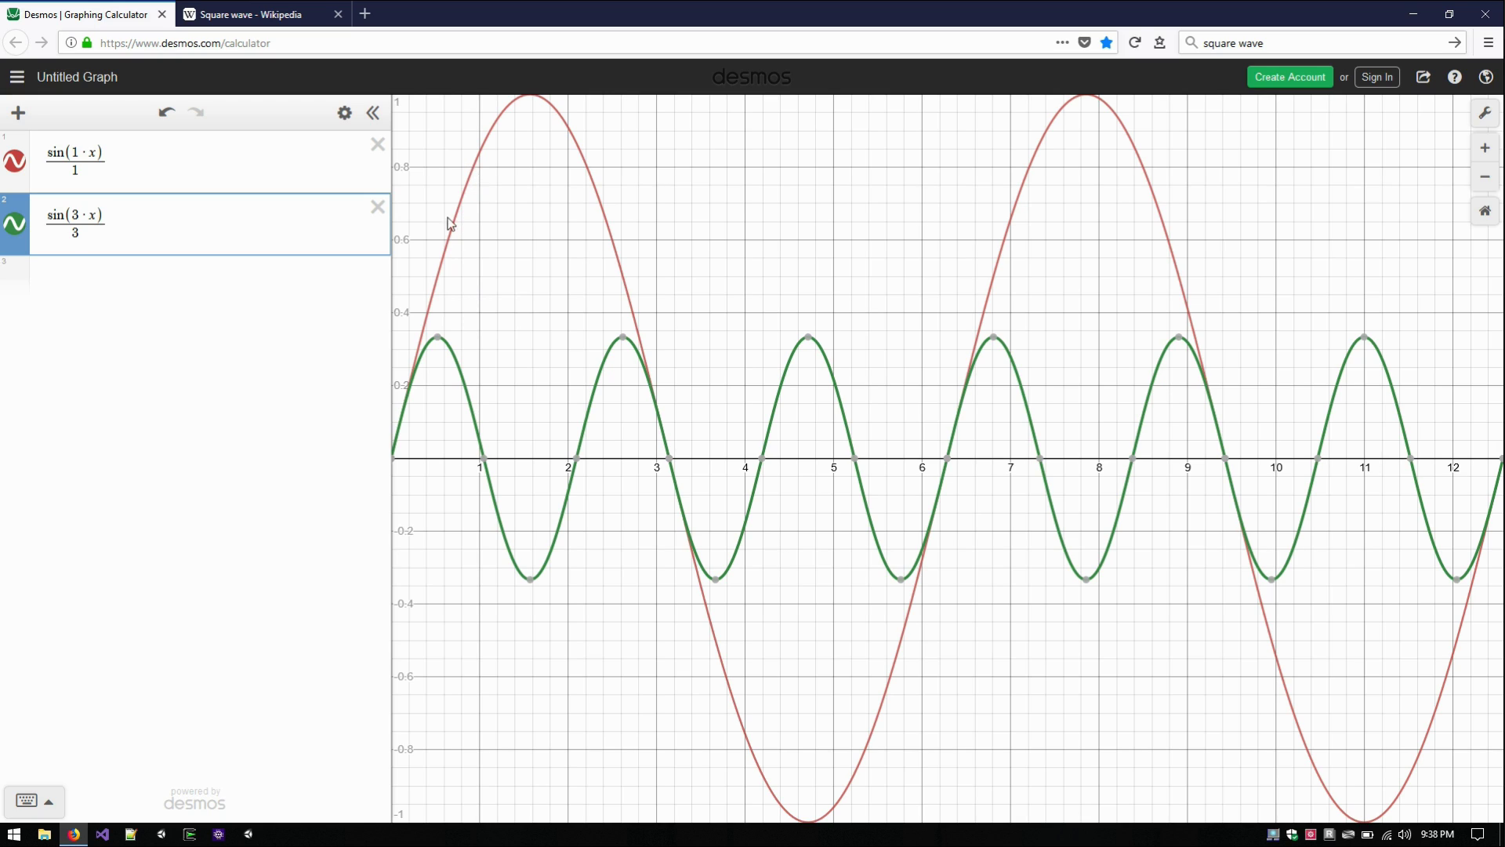
scroll(409, 357, up, 1)
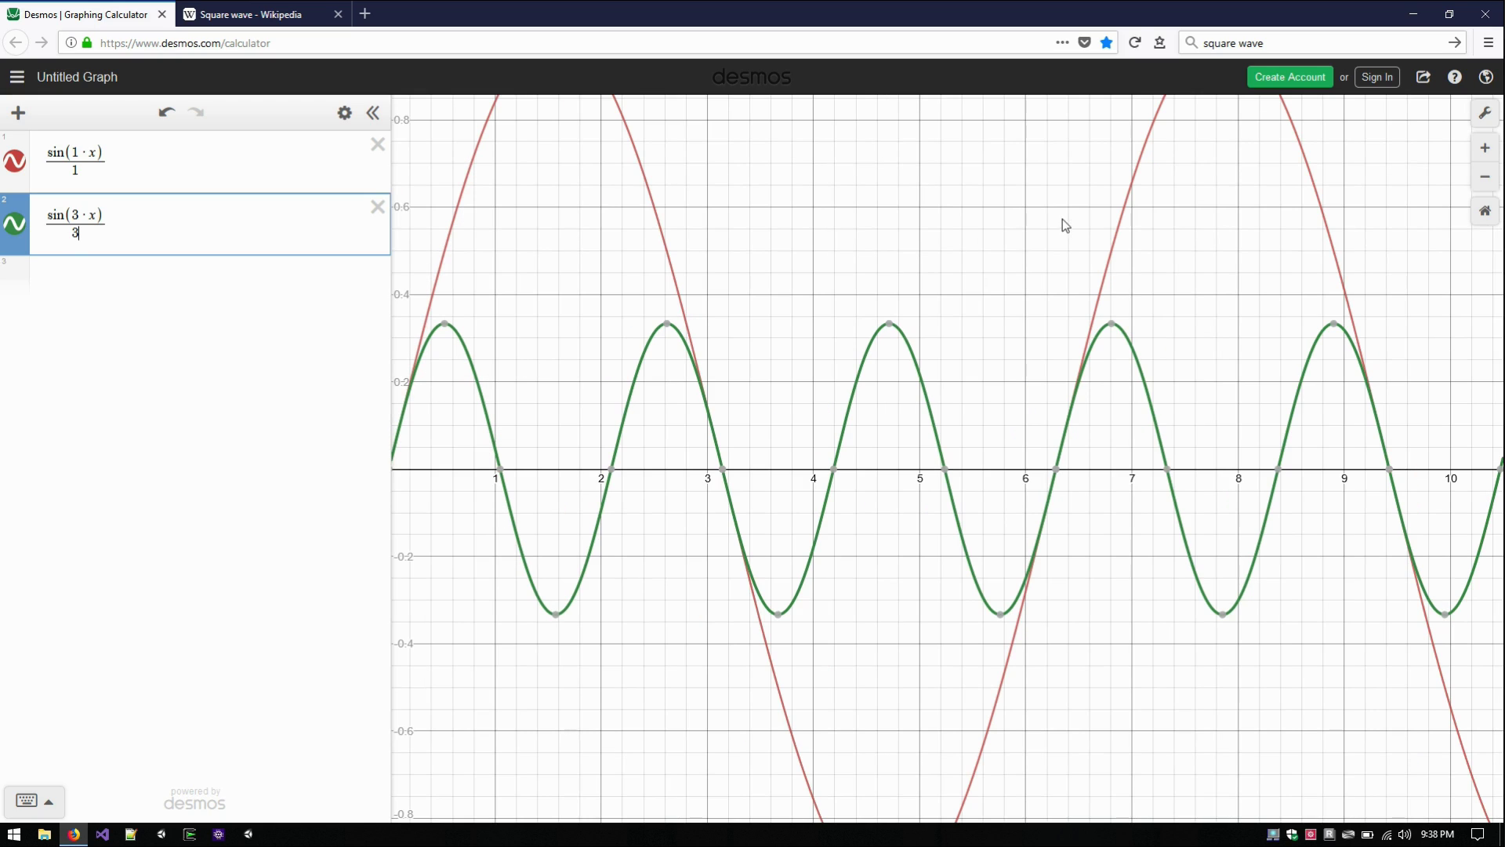
scroll(1309, 220, down, 2)
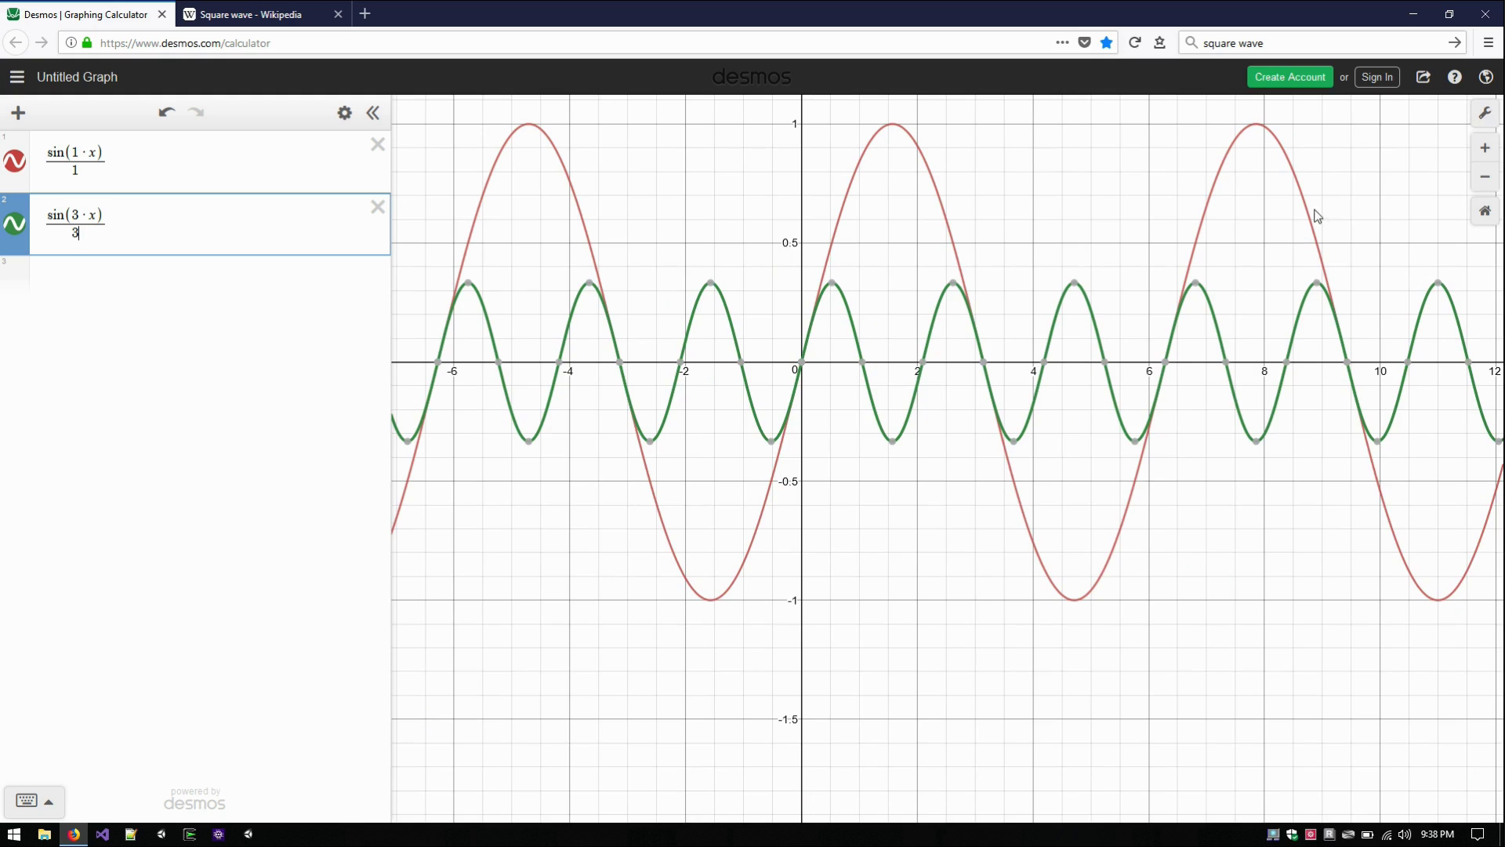
Reset the window to 0 to 4π horizontally and −1 to 1 vertically
click(1484, 112)
click(1264, 269)
text(0)
key(Tab)
text(4pi)
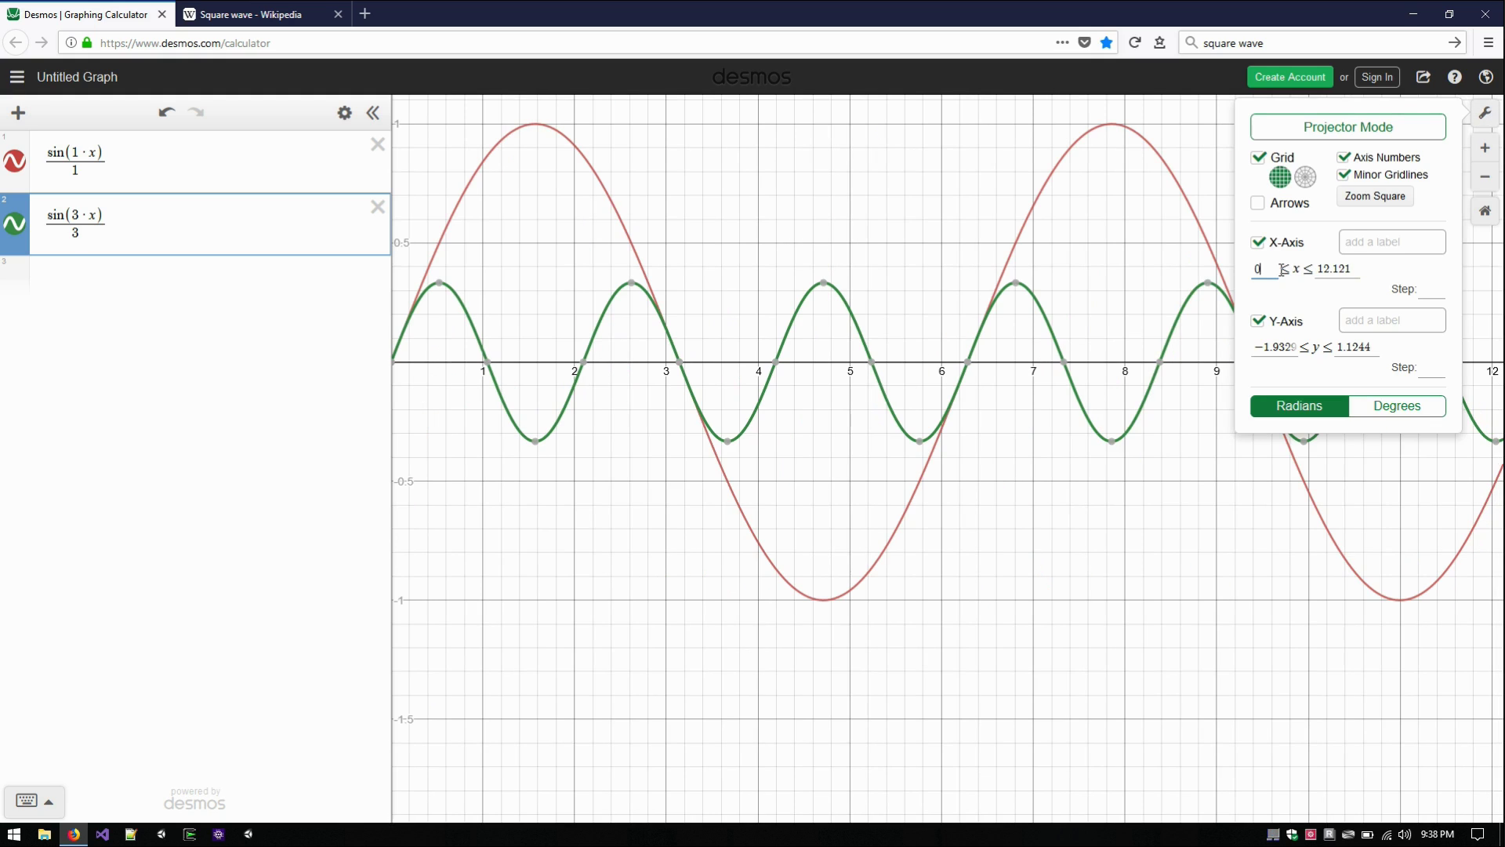
key(Tab)
text(-1)
key(Tab)
text(1)
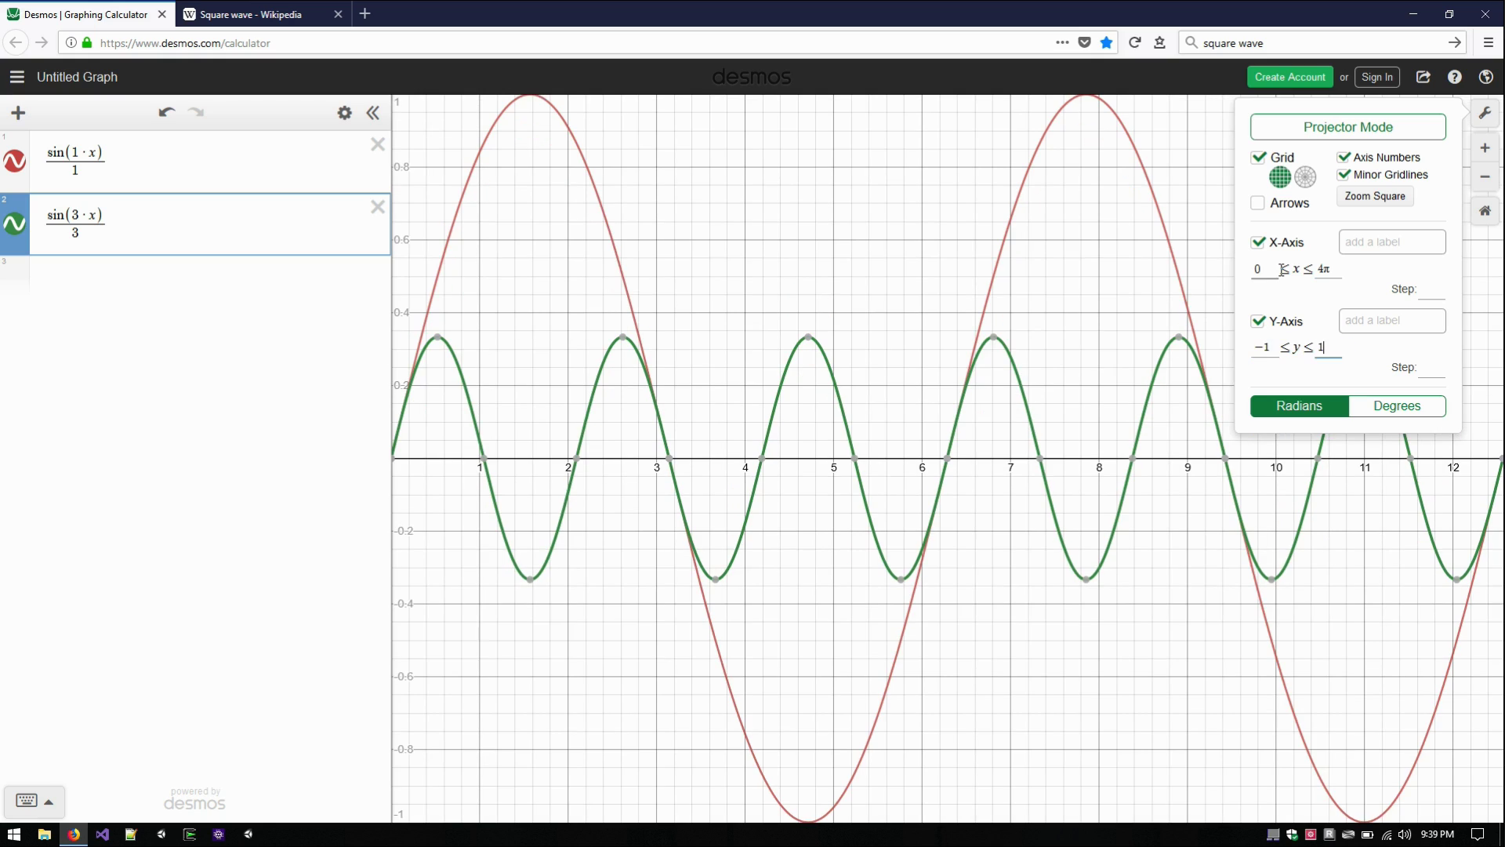
click(424, 316)
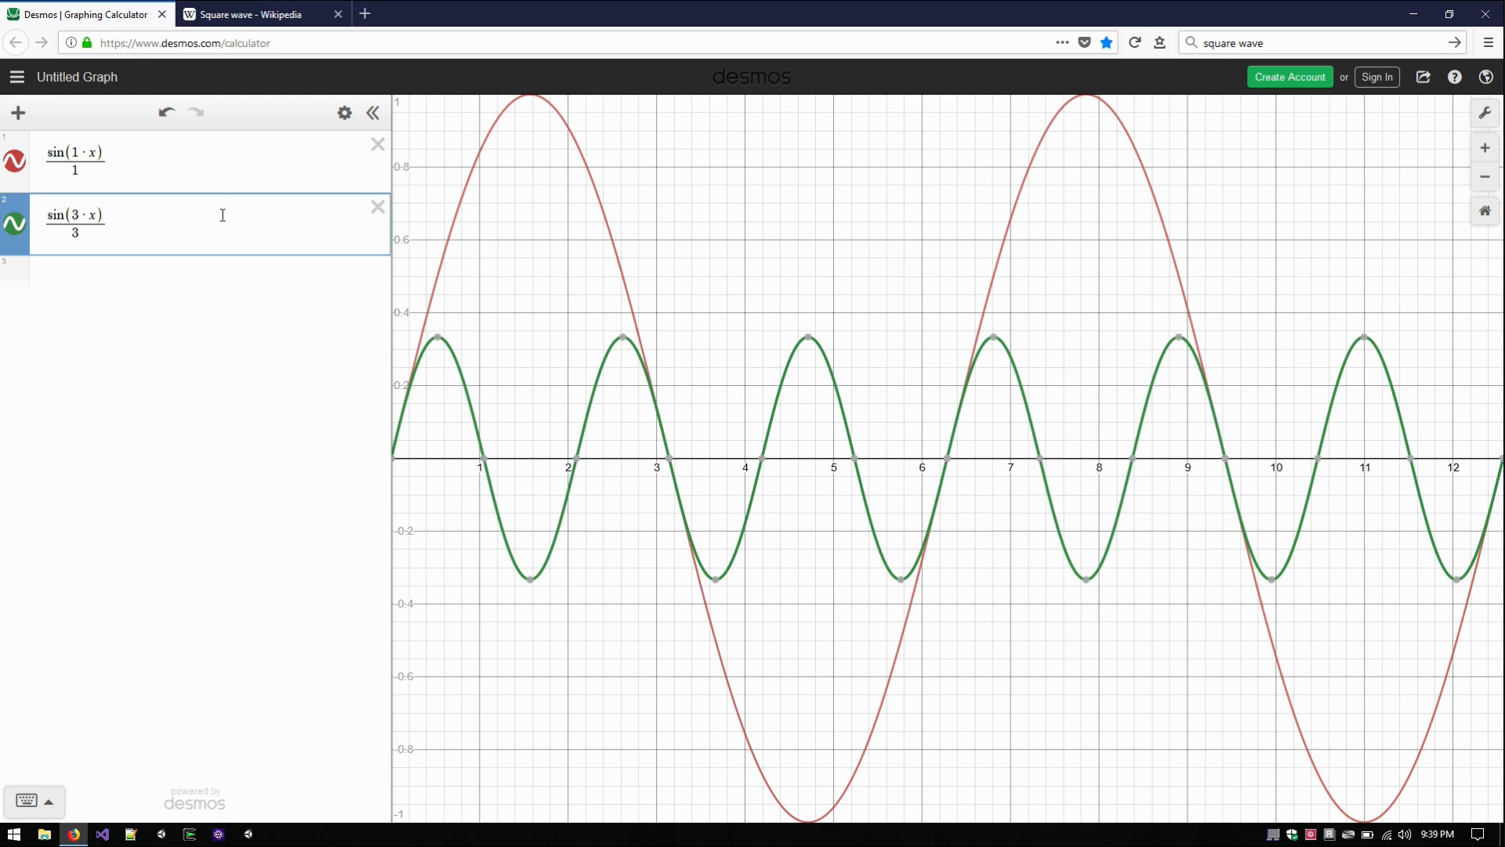
Add sin(1·x)/1 + sin(3·x)/3 as a new row and delete the standalone sine rows
click(256, 284)
text(sin(1·x)/1+sin(3·x)/3)
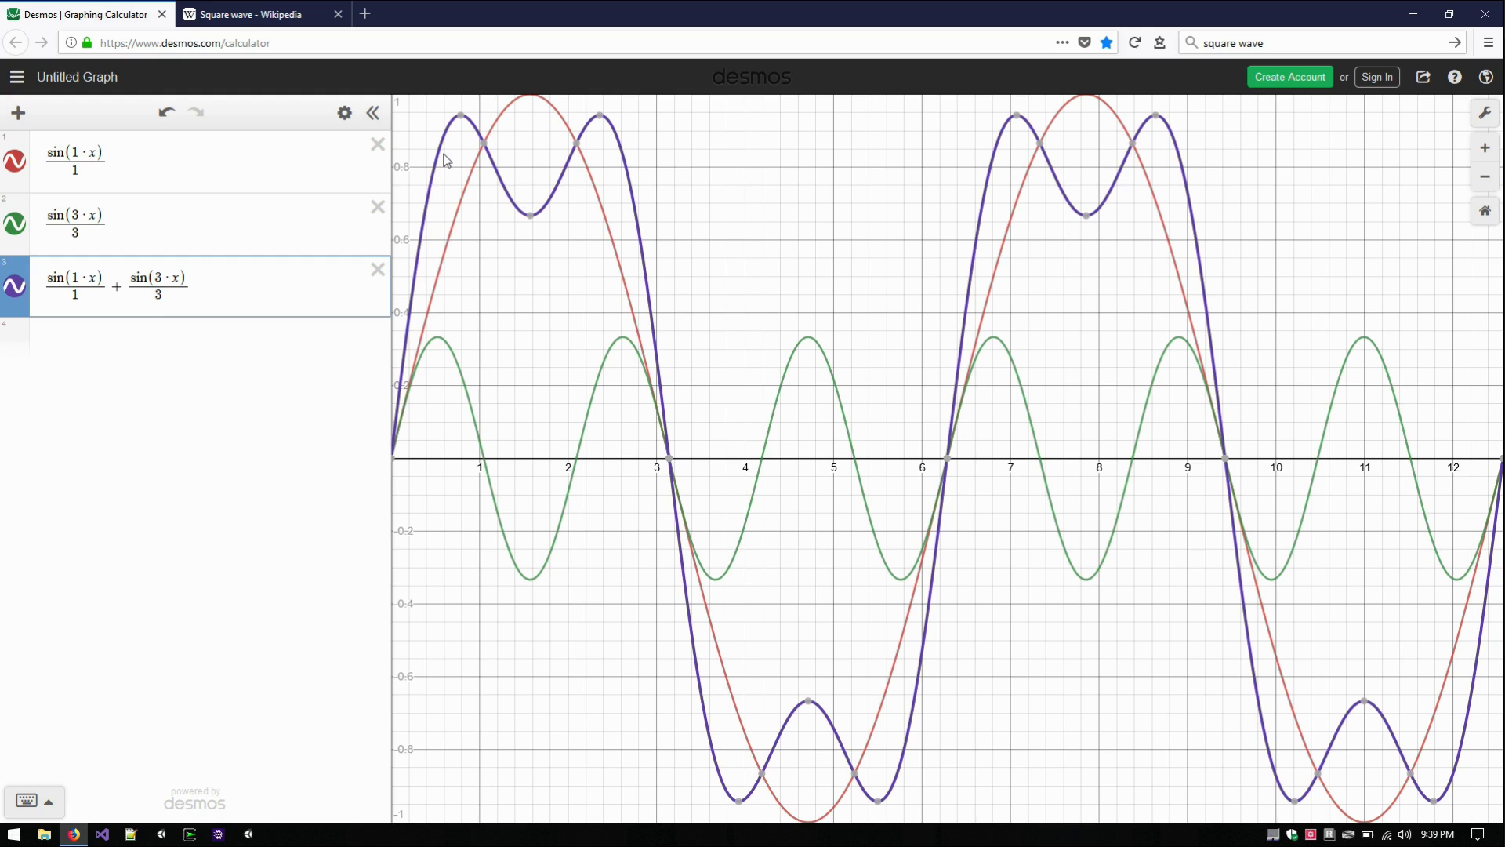
click(378, 206)
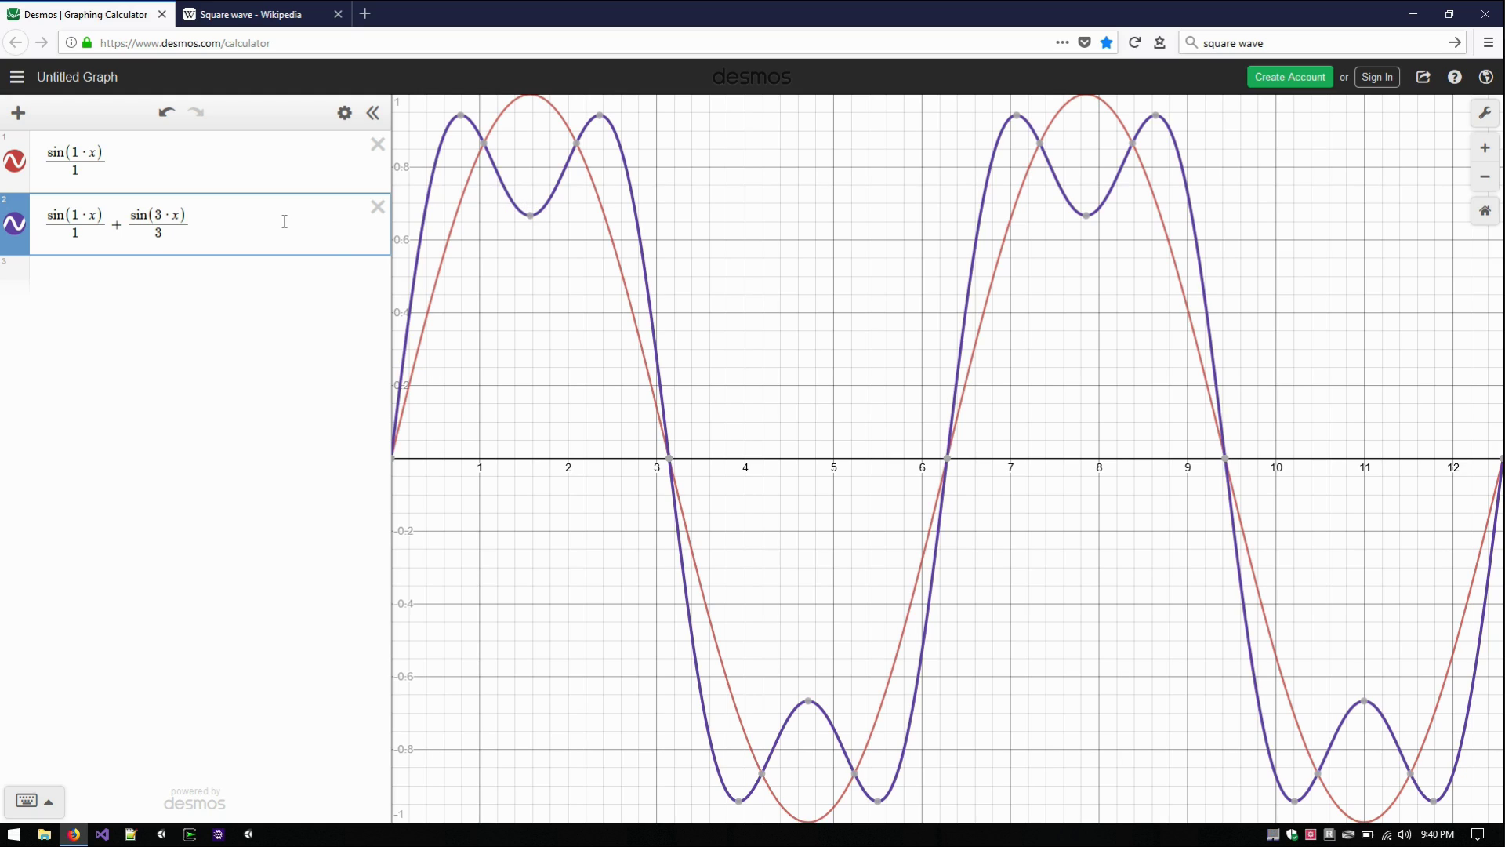
click(377, 145)
Build a sin(5·x)/5 term in a new row below the two-term sum
click(305, 213)
text(sin(1·x)/1)
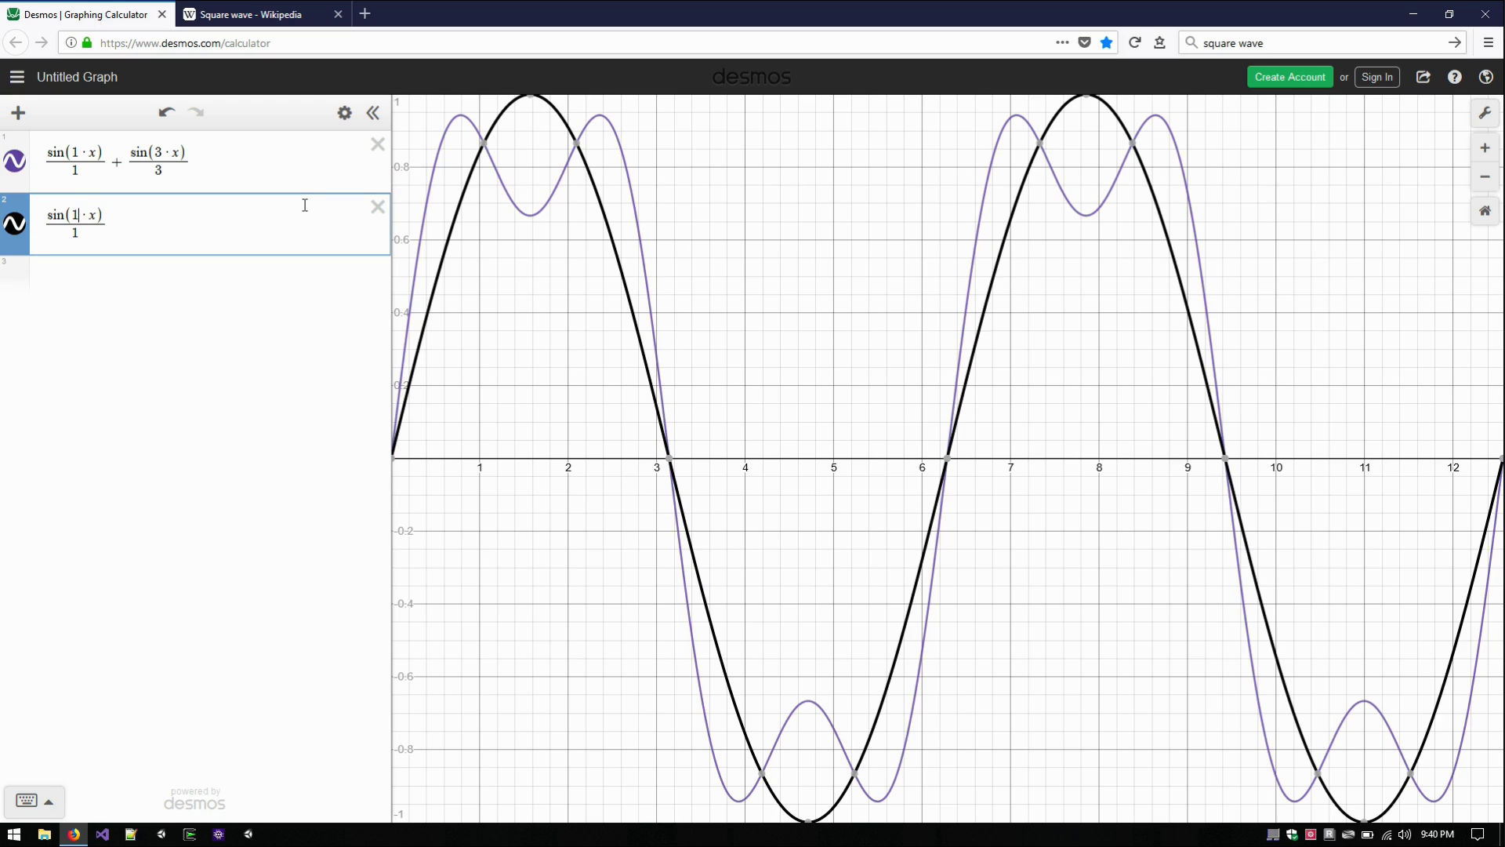
key(BackSpace)
text(5)
key(Down)
key(BackSpace)
text(5)
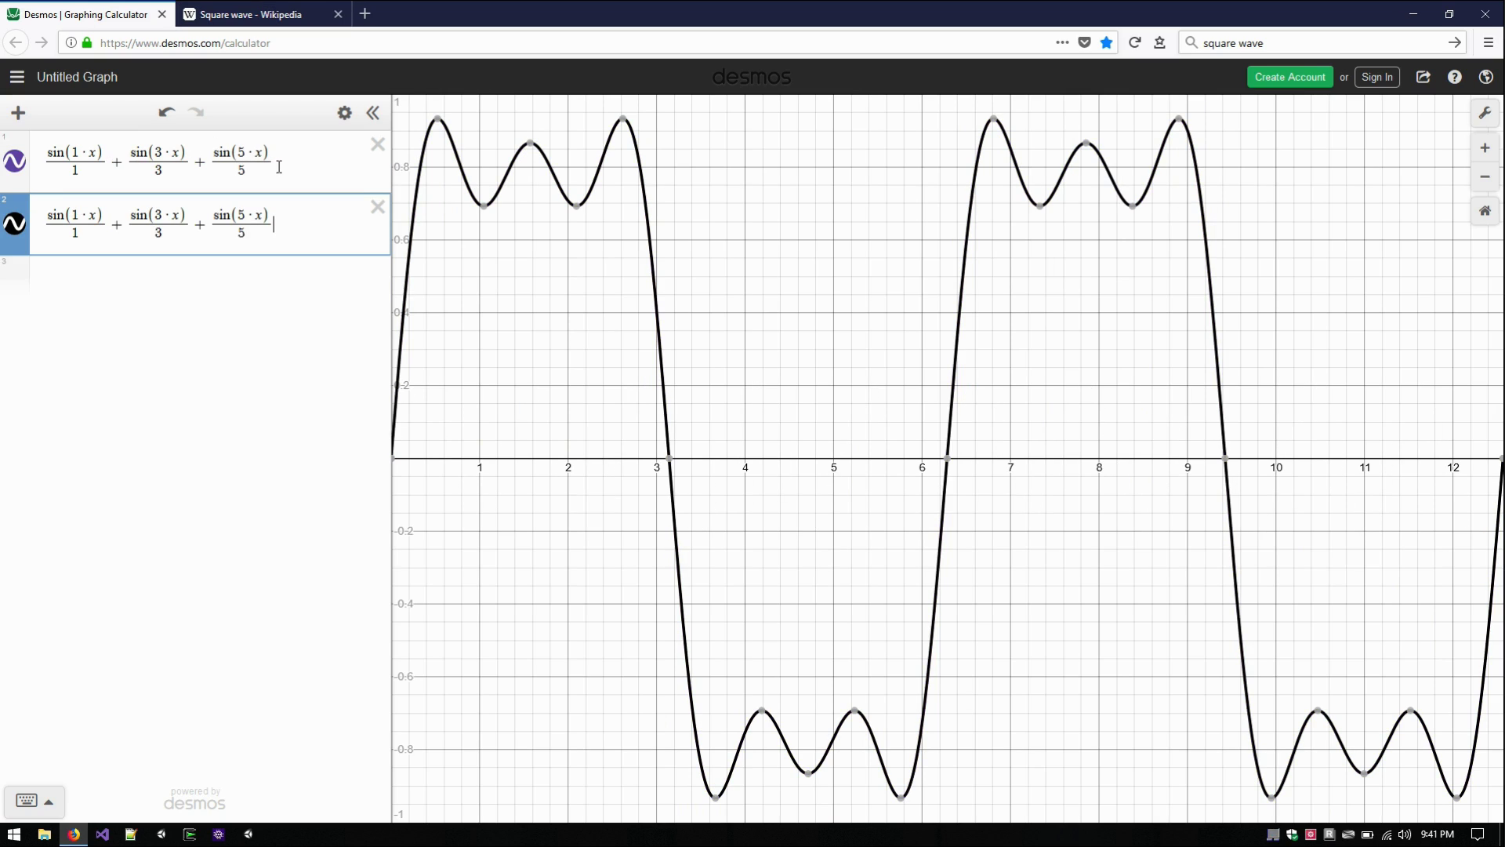
Remove the extra sin(5·x)/5 term from the end of the first sum
click(279, 167)
key(BackSpace)
key(BackSpace)
key(BackSpace)
key(BackSpace)
key(BackSpace)
key(BackSpace)
key(BackSpace)
key(BackSpace)
key(BackSpace)
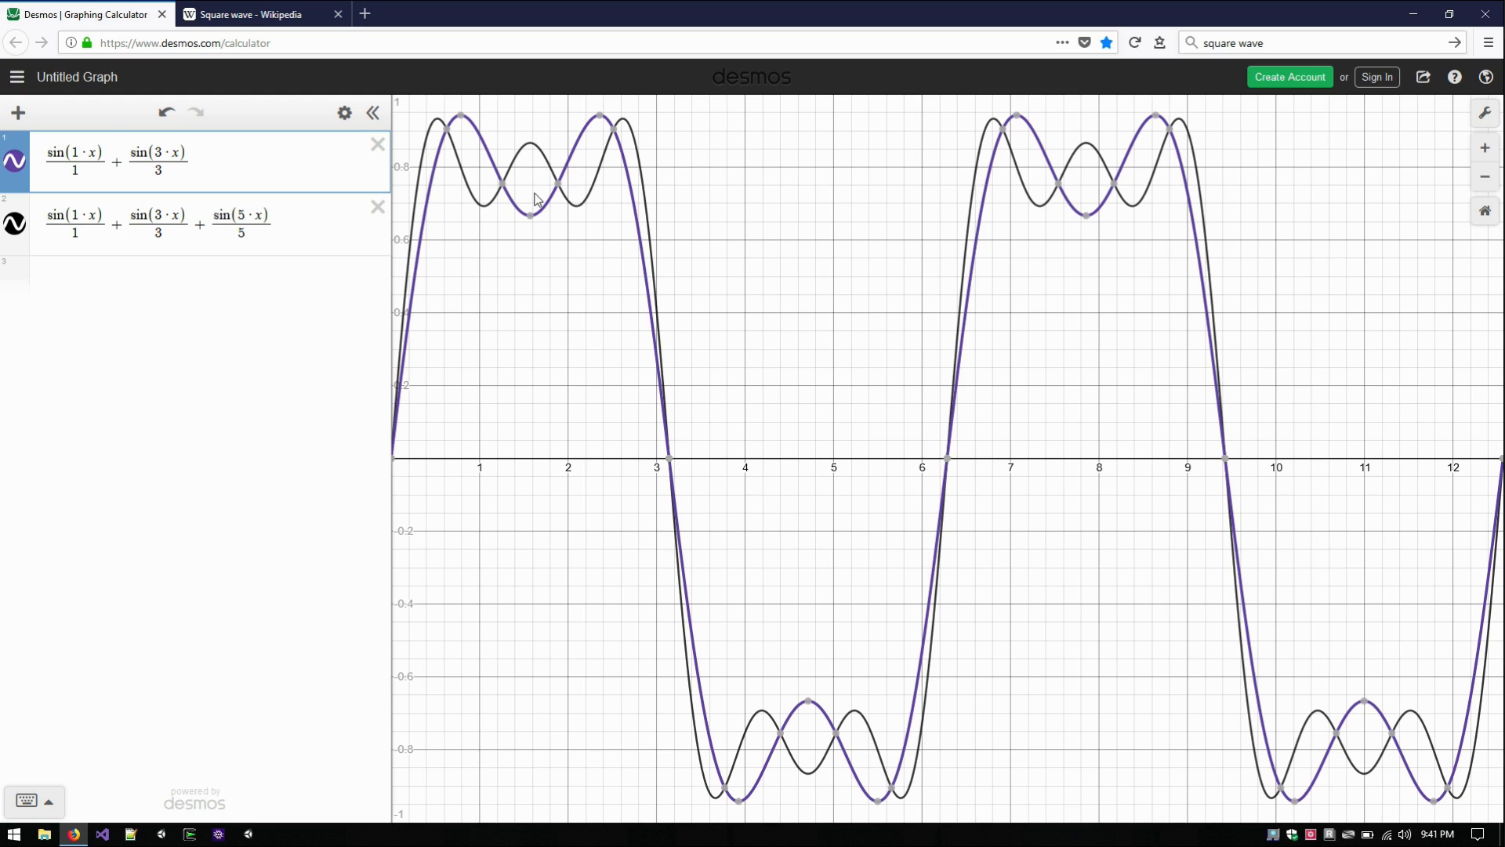
mouse_move(602, 117)
Delete the three-term sum row and select the first expression's contents
click(377, 207)
key(ctrl+a)
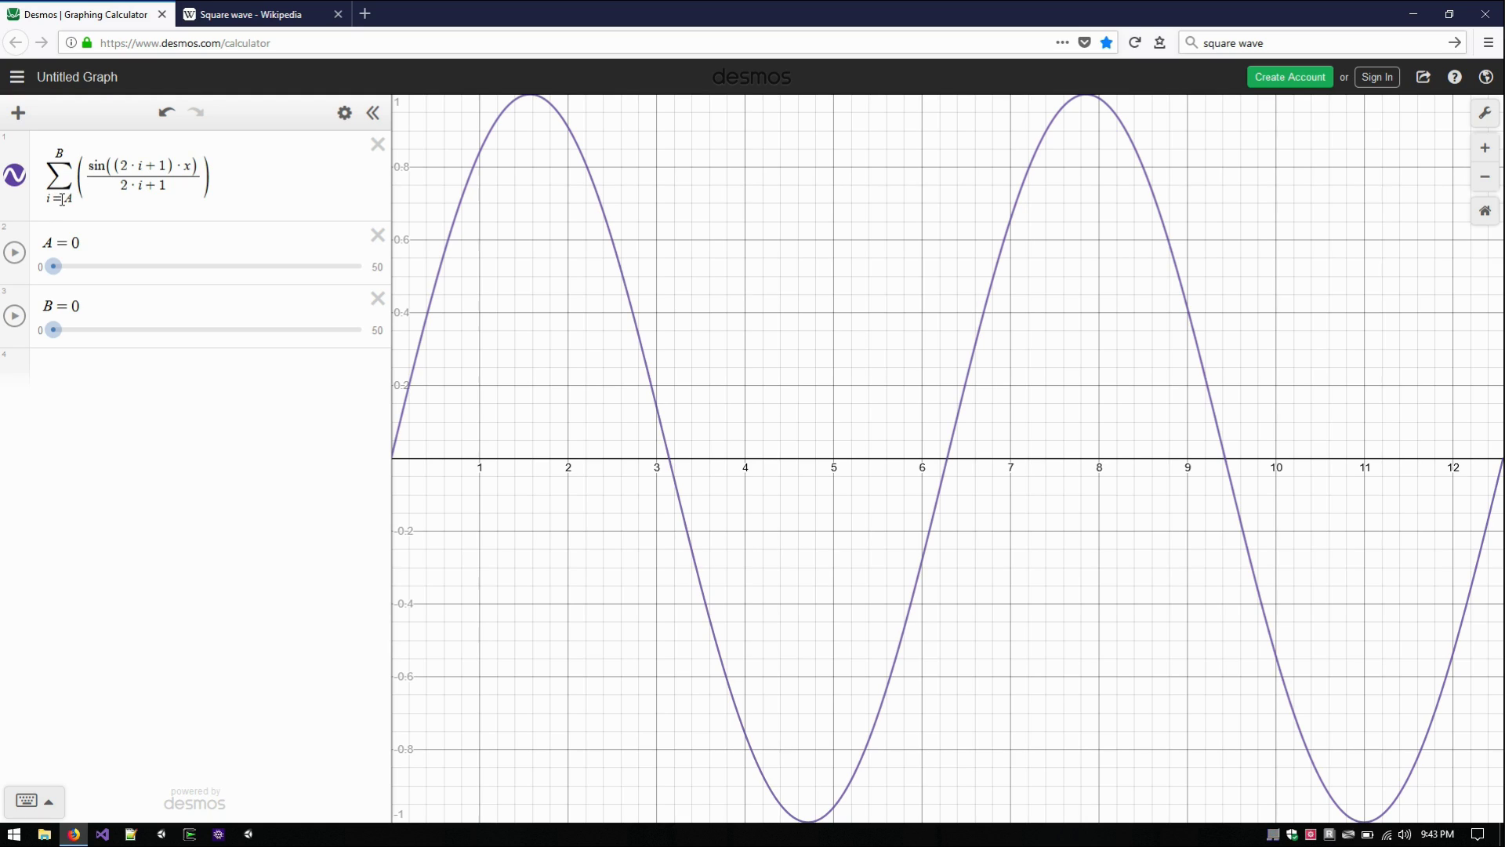
click(54, 267)
Raise B step by step up to 50, sharpening the sum into a near-square wave
drag(53, 345, 70, 345)
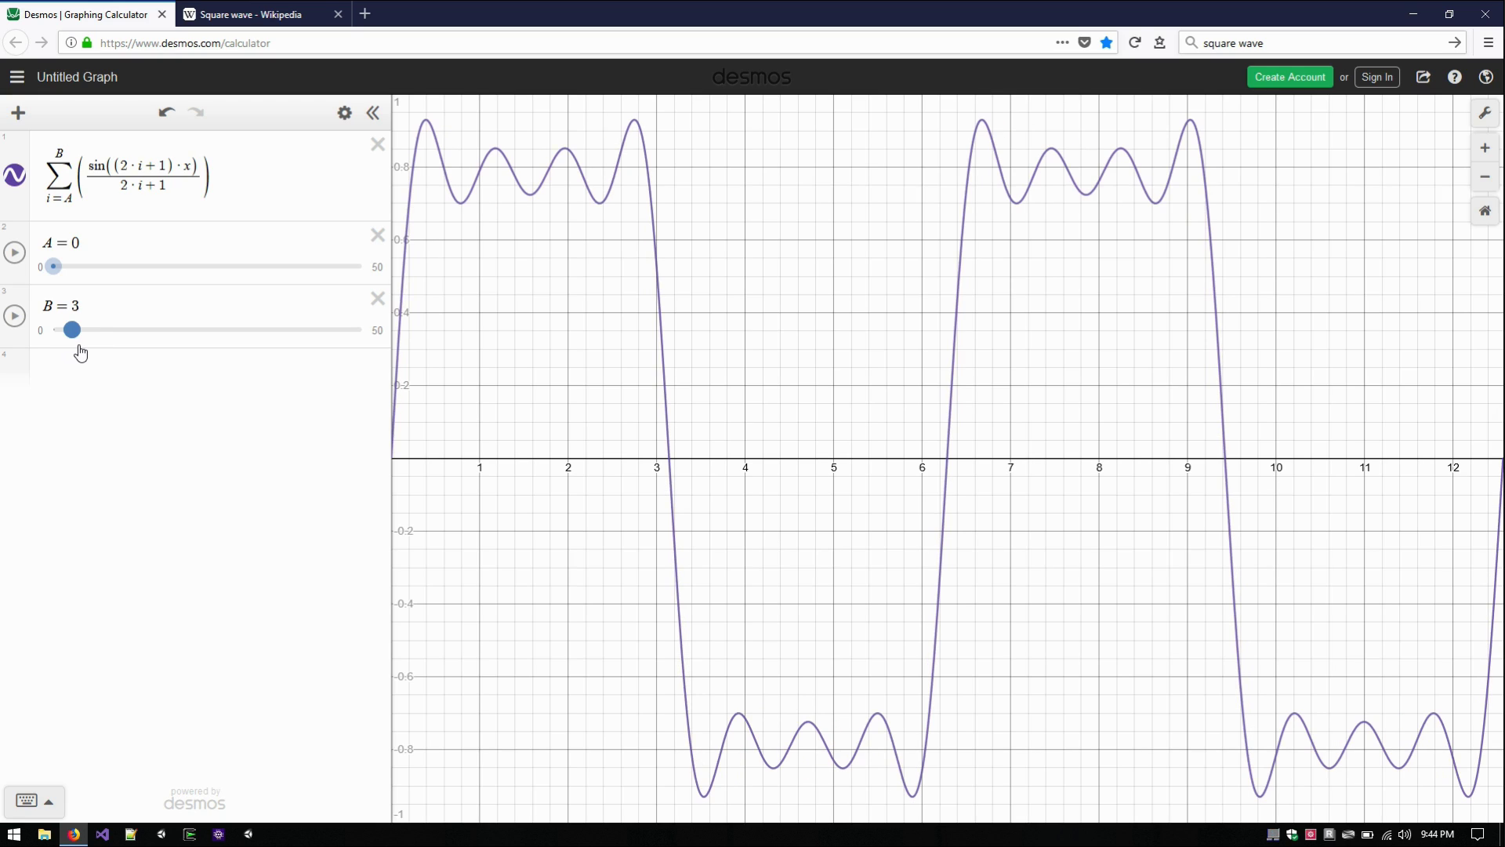
drag(80, 353, 124, 361)
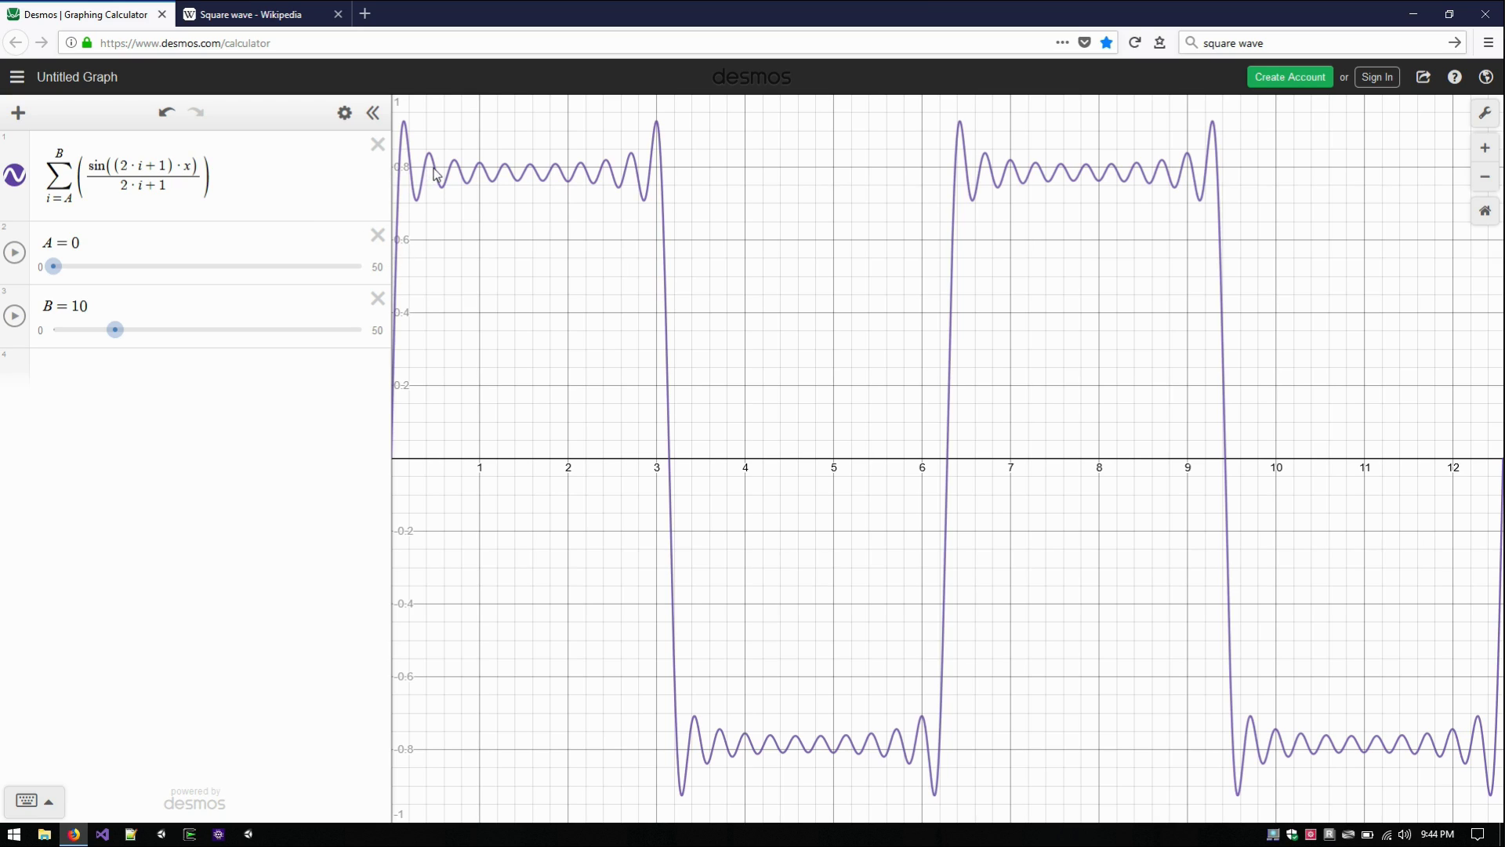
drag(116, 330, 167, 334)
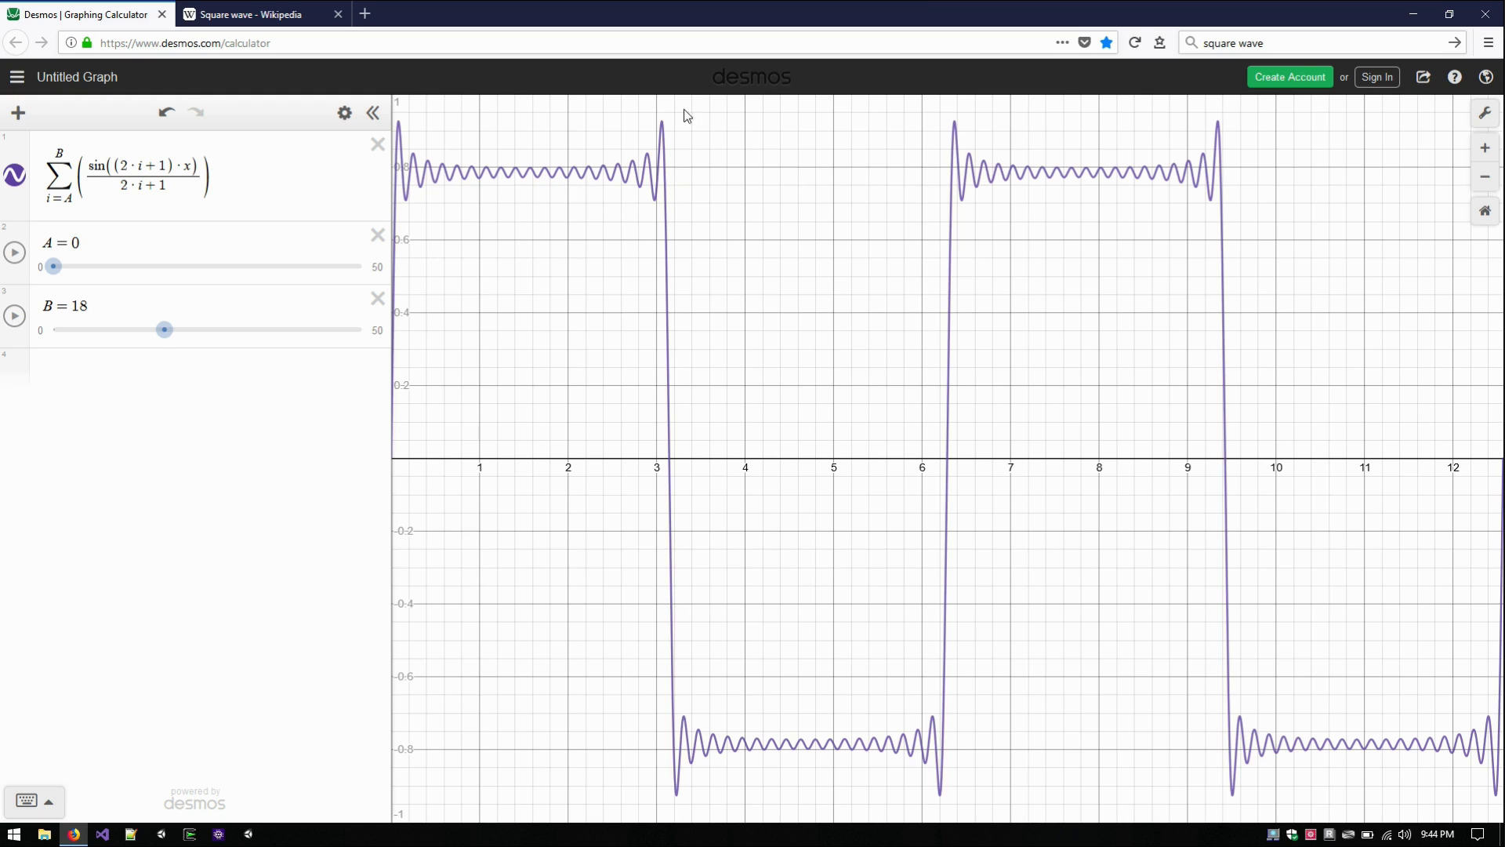
drag(167, 335, 420, 346)
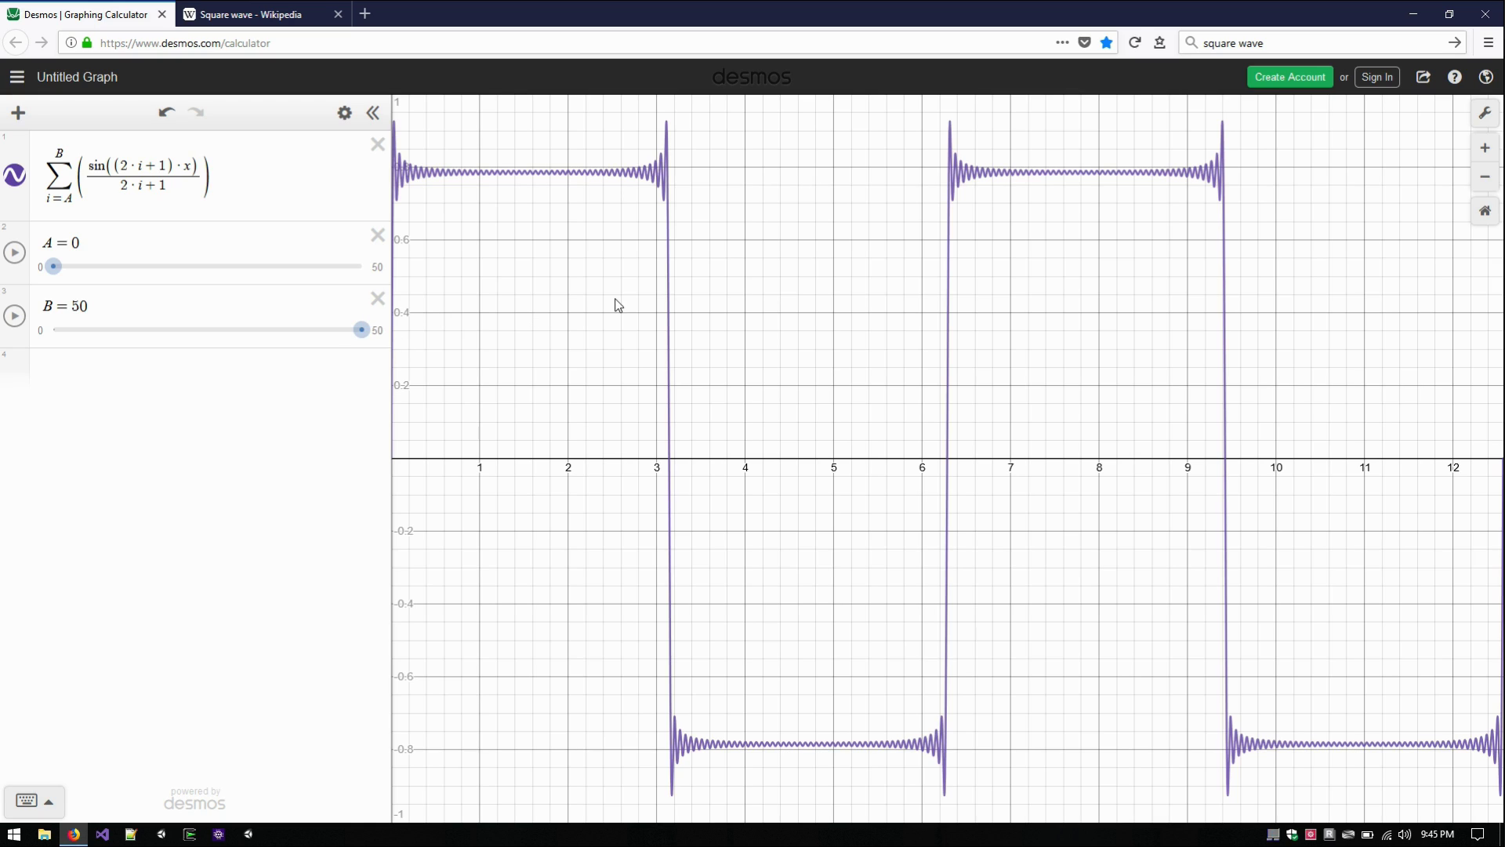
drag(362, 329, 422, 342)
Vary B between 26, 40 and 50 to compare ripples, then set A to 1
drag(363, 333, 362, 332)
mouse_move(363, 333)
mouse_down()
mouse_move(332, 332)
mouse_move(372, 345)
mouse_up()
drag(363, 339, 508, 349)
drag(360, 331, 493, 195)
drag(361, 330, 496, 346)
drag(54, 267, 60, 268)
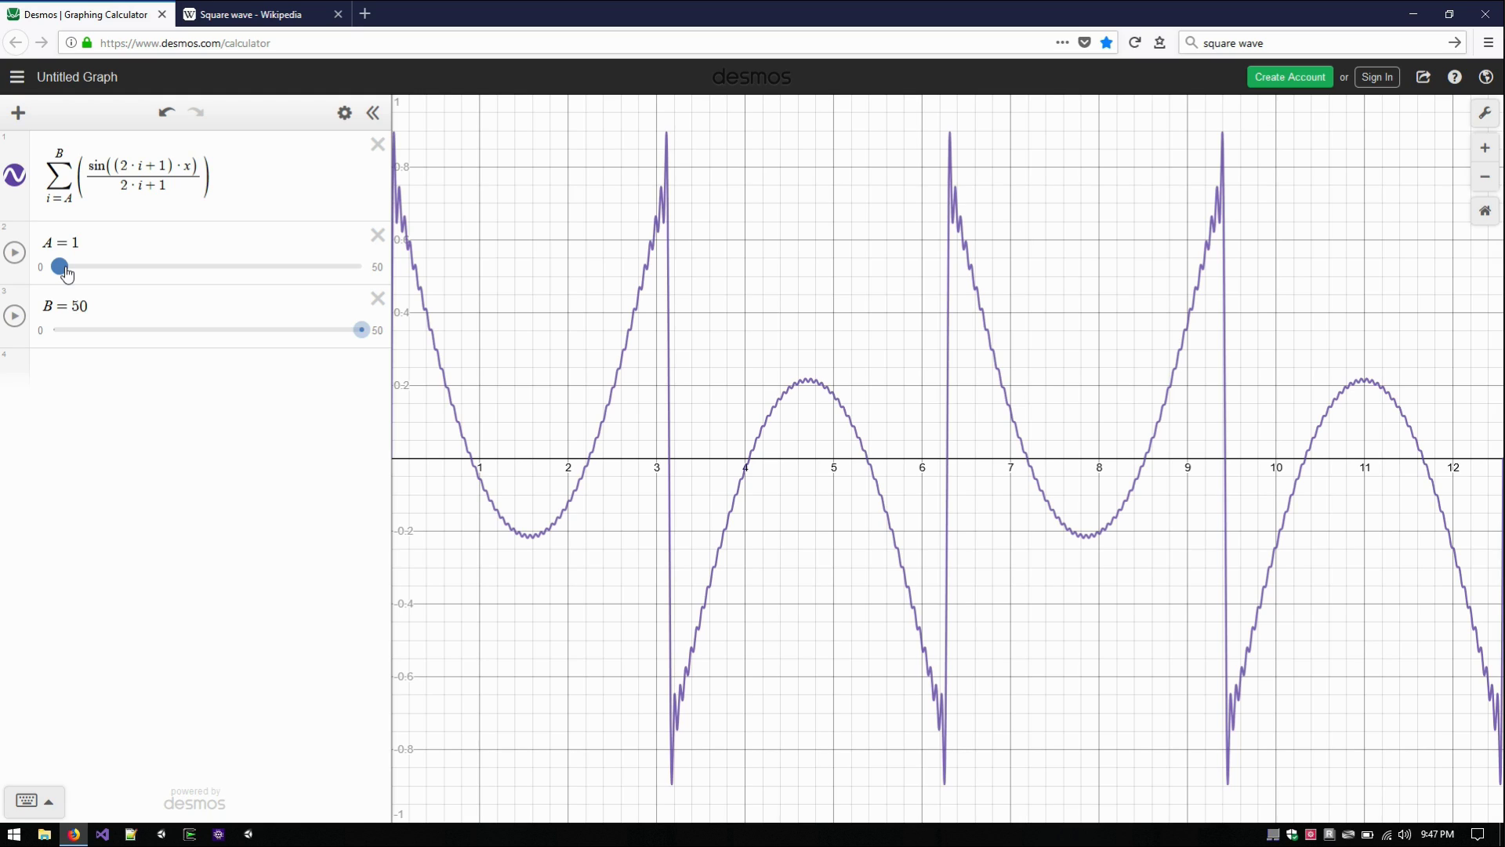
Sweep A up and back to 0, then drop B to 0 and rebuild it
mouse_move(66, 272)
mouse_down()
mouse_move(92, 276)
mouse_move(53, 270)
mouse_up()
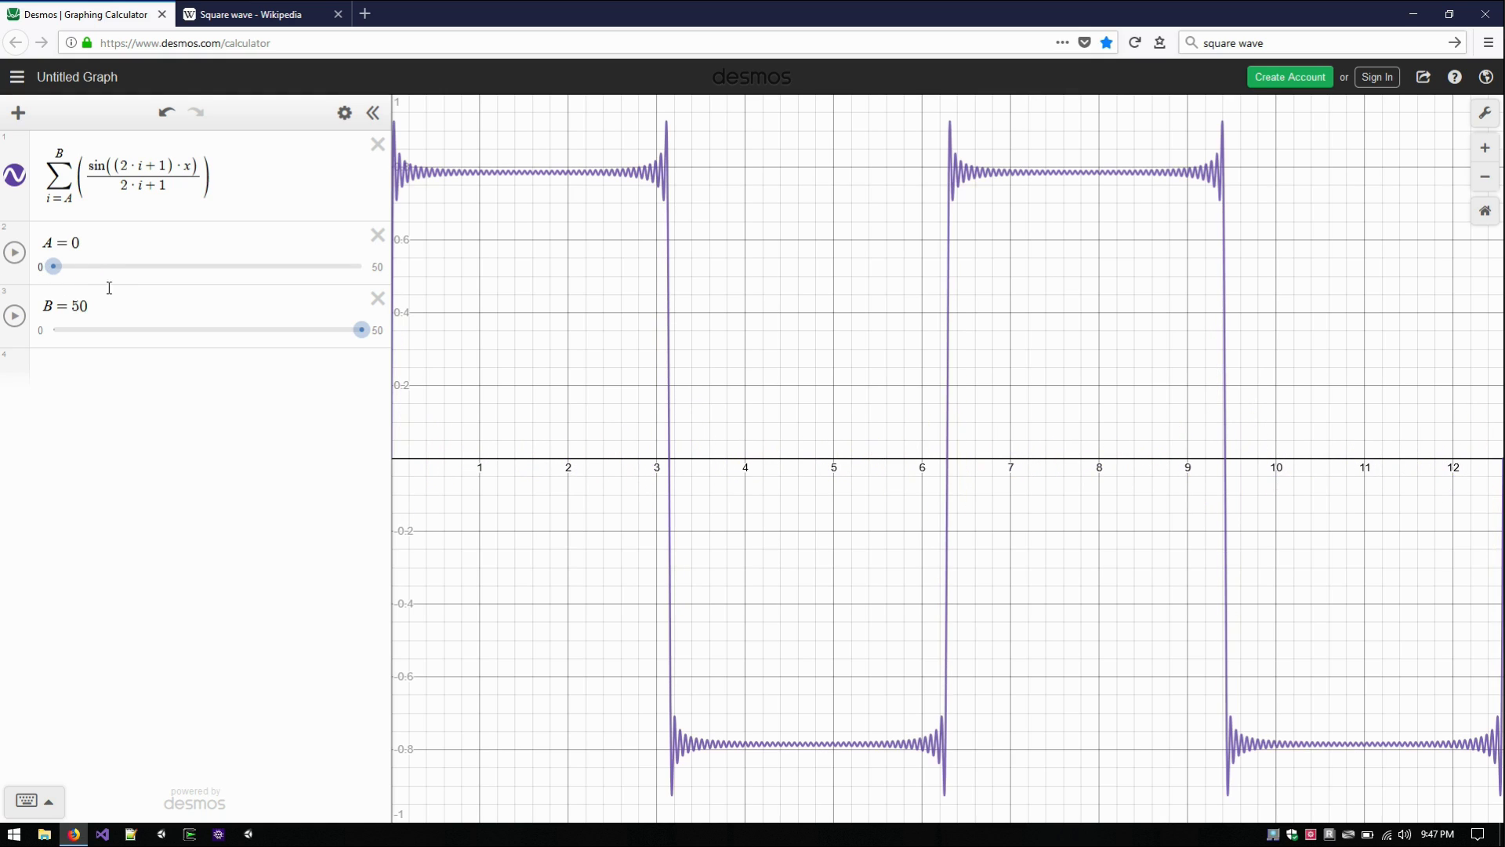
drag(369, 336, 470, 311)
drag(61, 272, 129, 278)
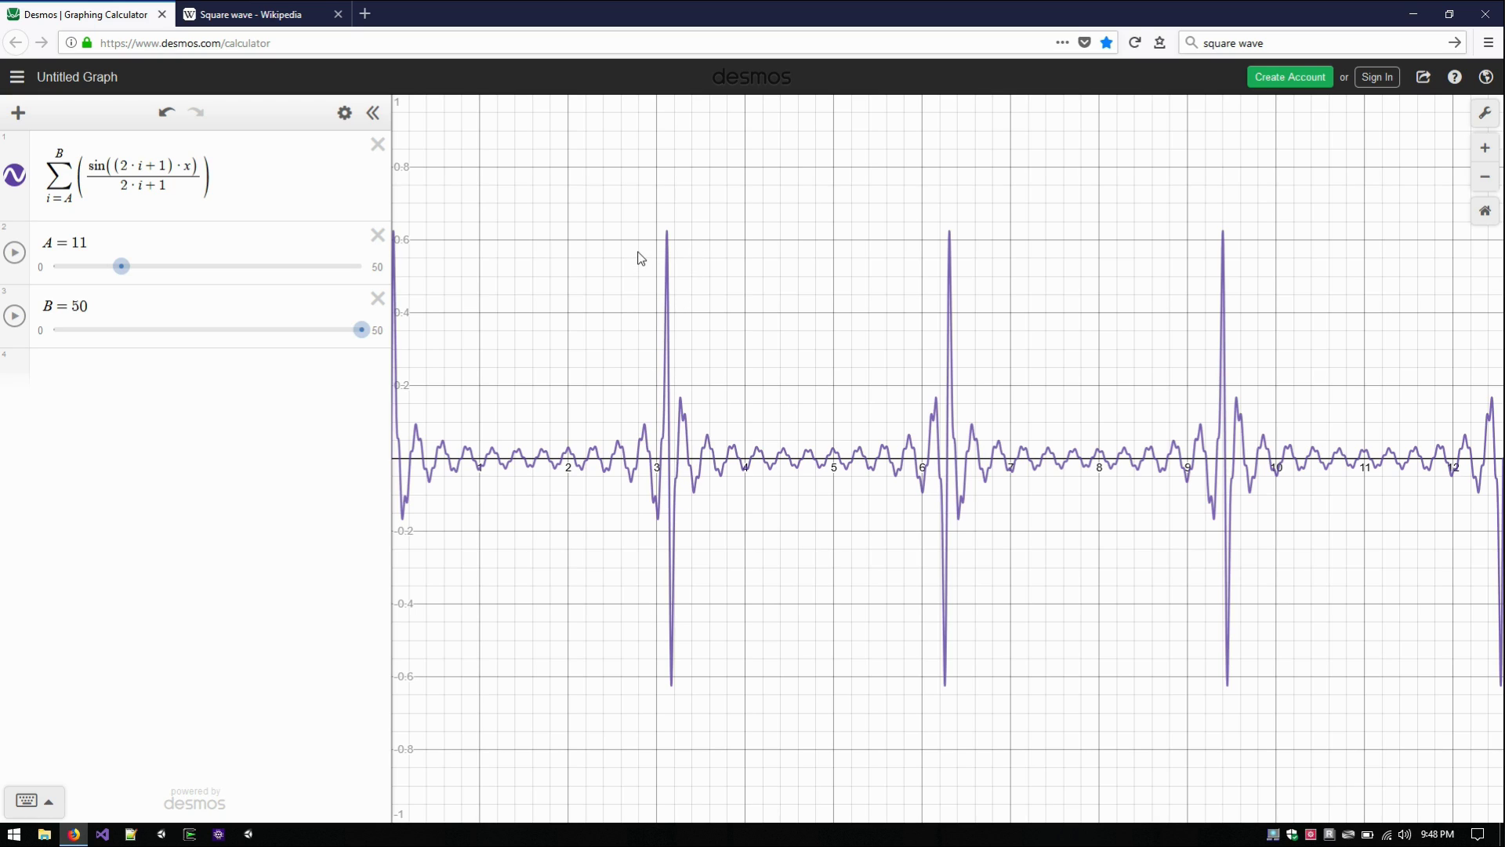
drag(122, 266, 53, 266)
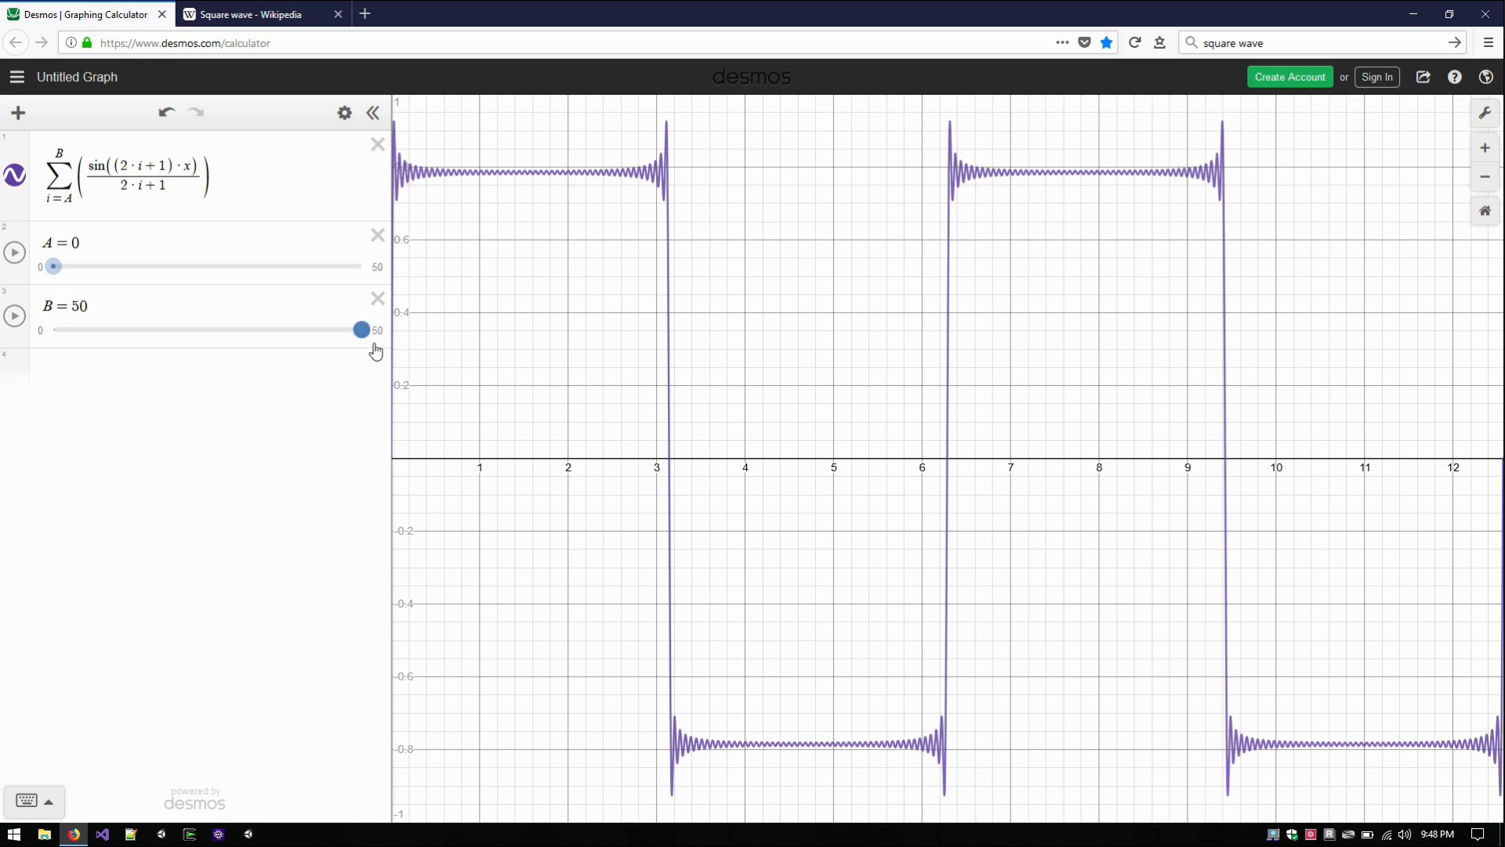
drag(362, 329, 54, 329)
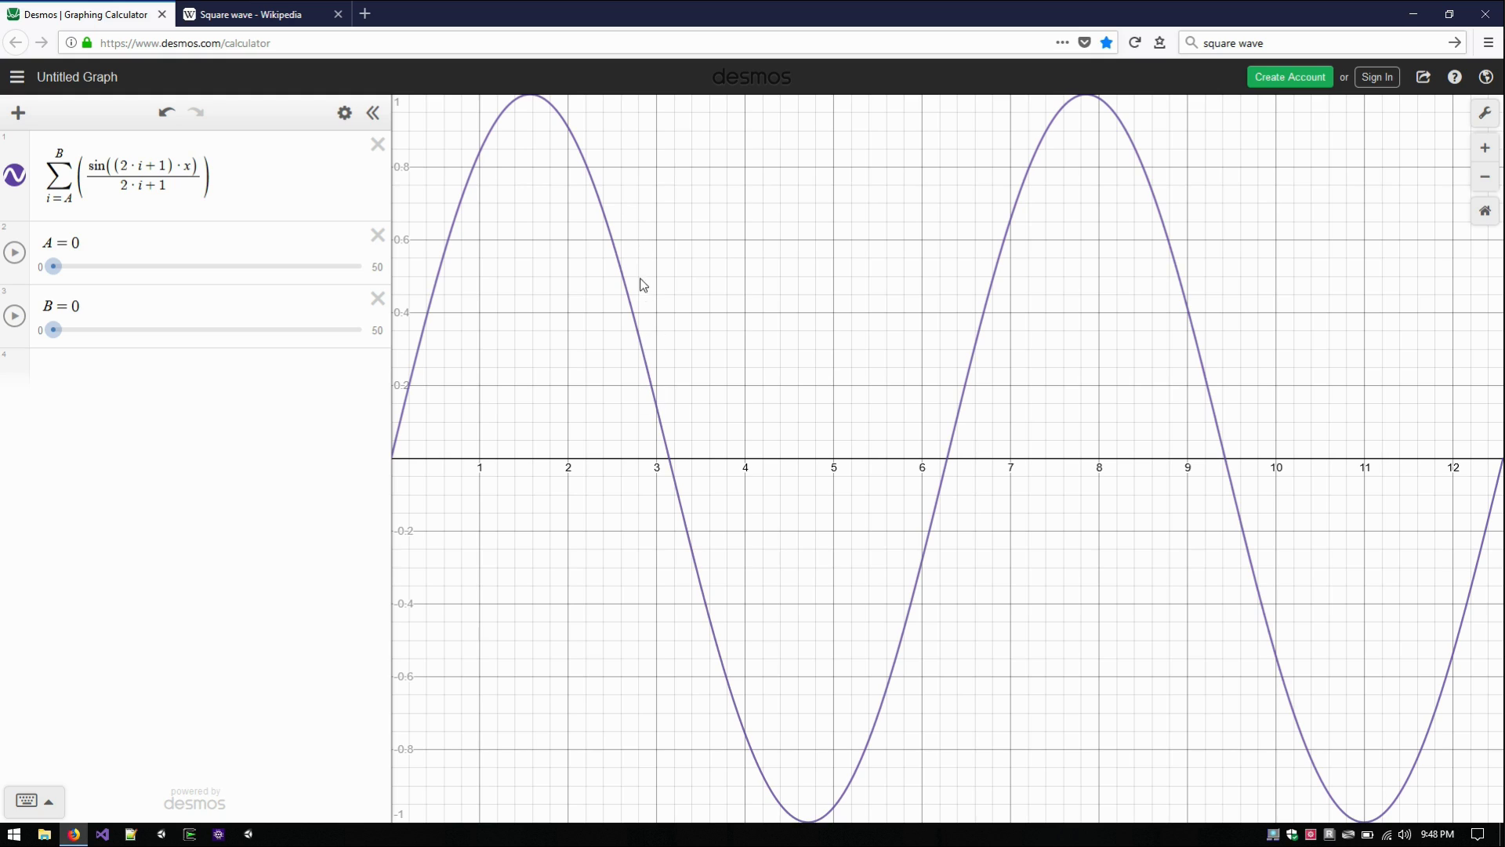
drag(55, 330, 363, 330)
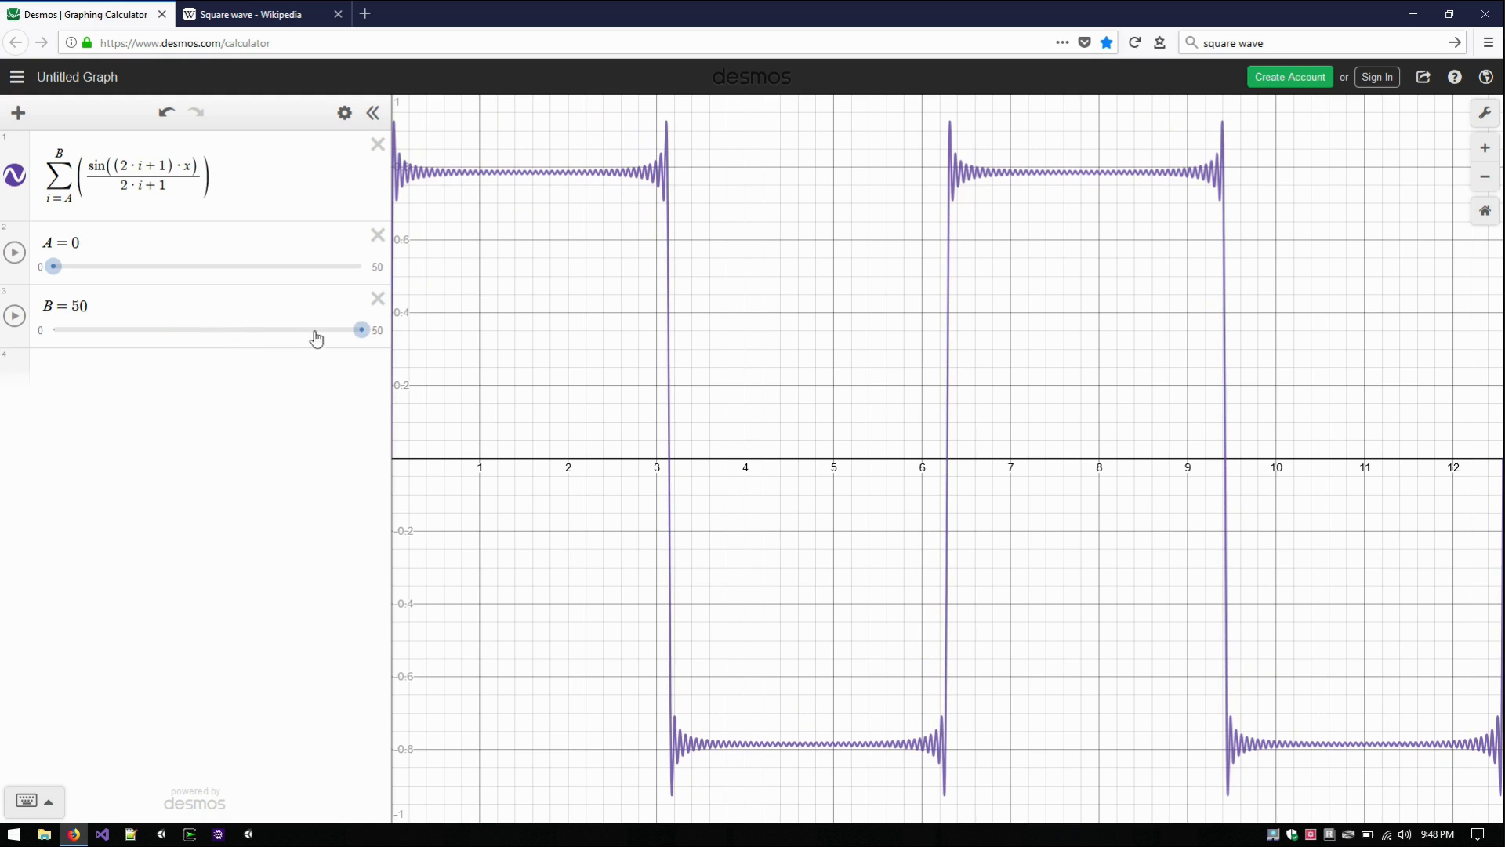
With B at 50, raise A through 2, 26 and 37 to 50, leaving tiny ripples
drag(52, 266, 226, 279)
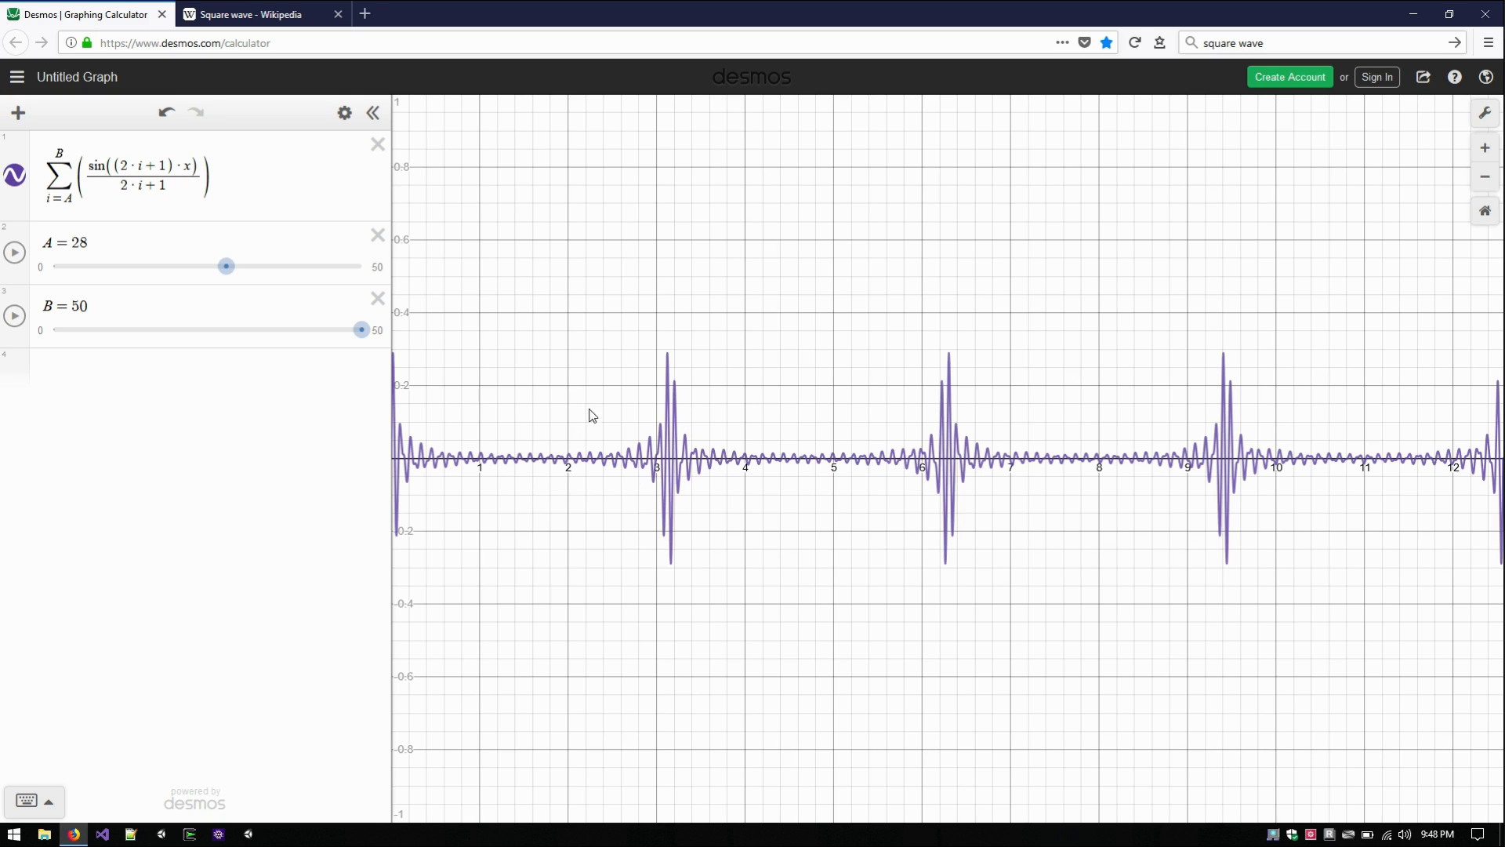
drag(227, 269, 152, 270)
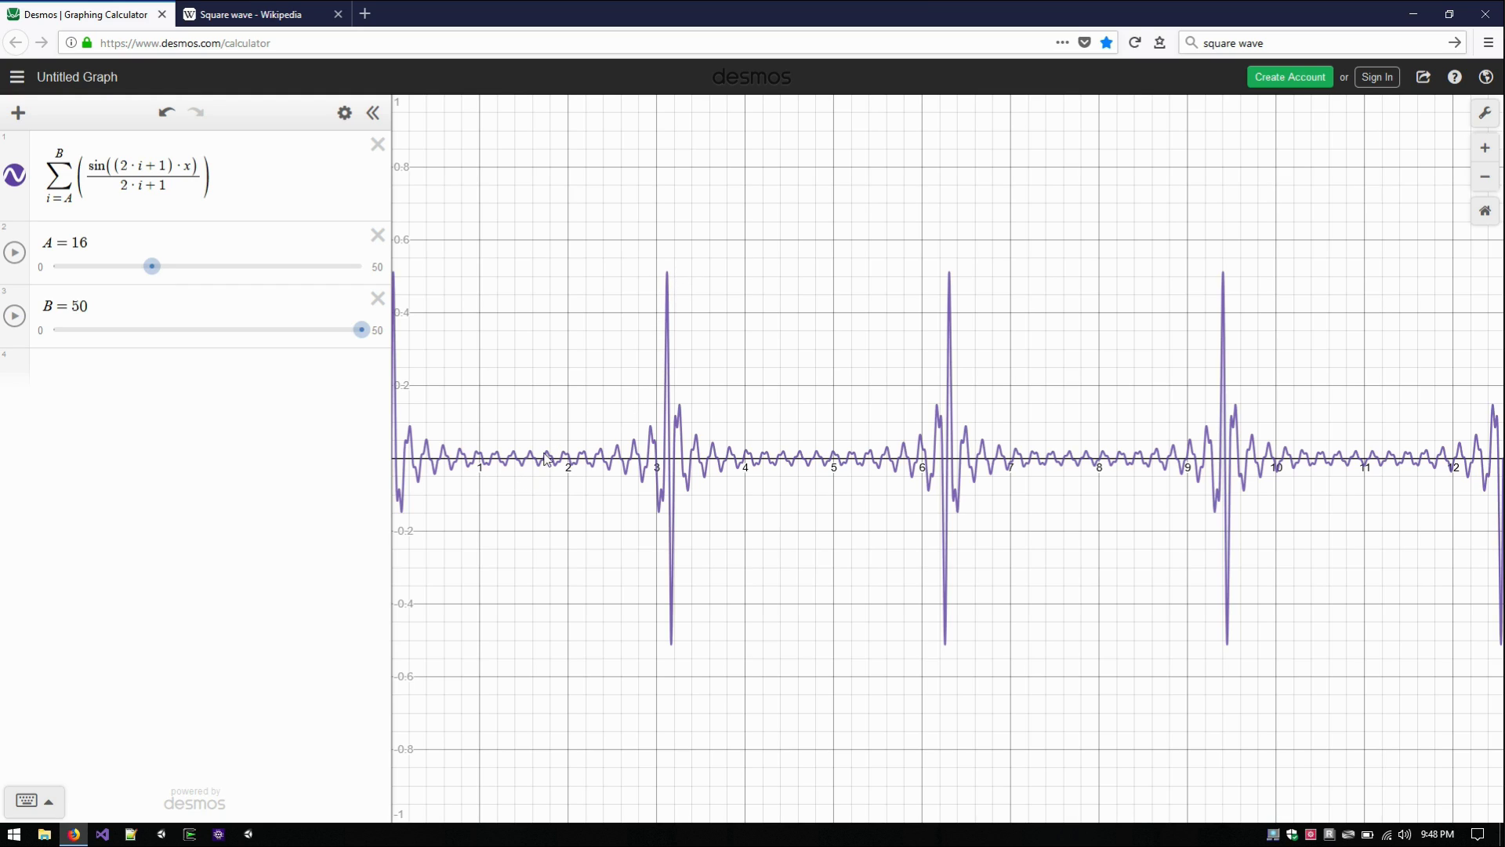
drag(157, 272, 406, 283)
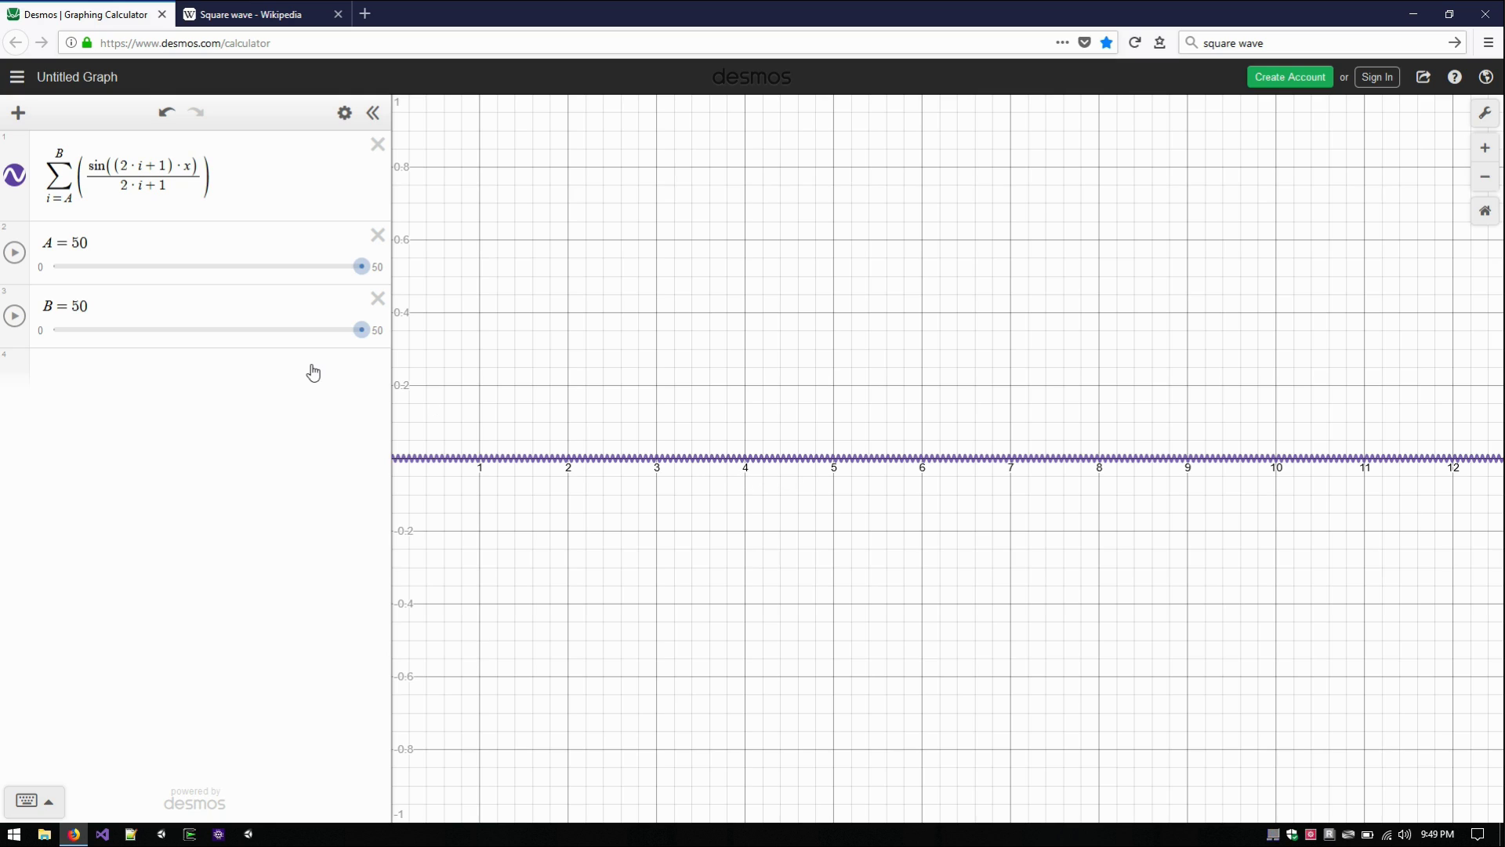
drag(305, 267, 4, 265)
Set A to 1 and add a sin(x) comparison curve
click(59, 267)
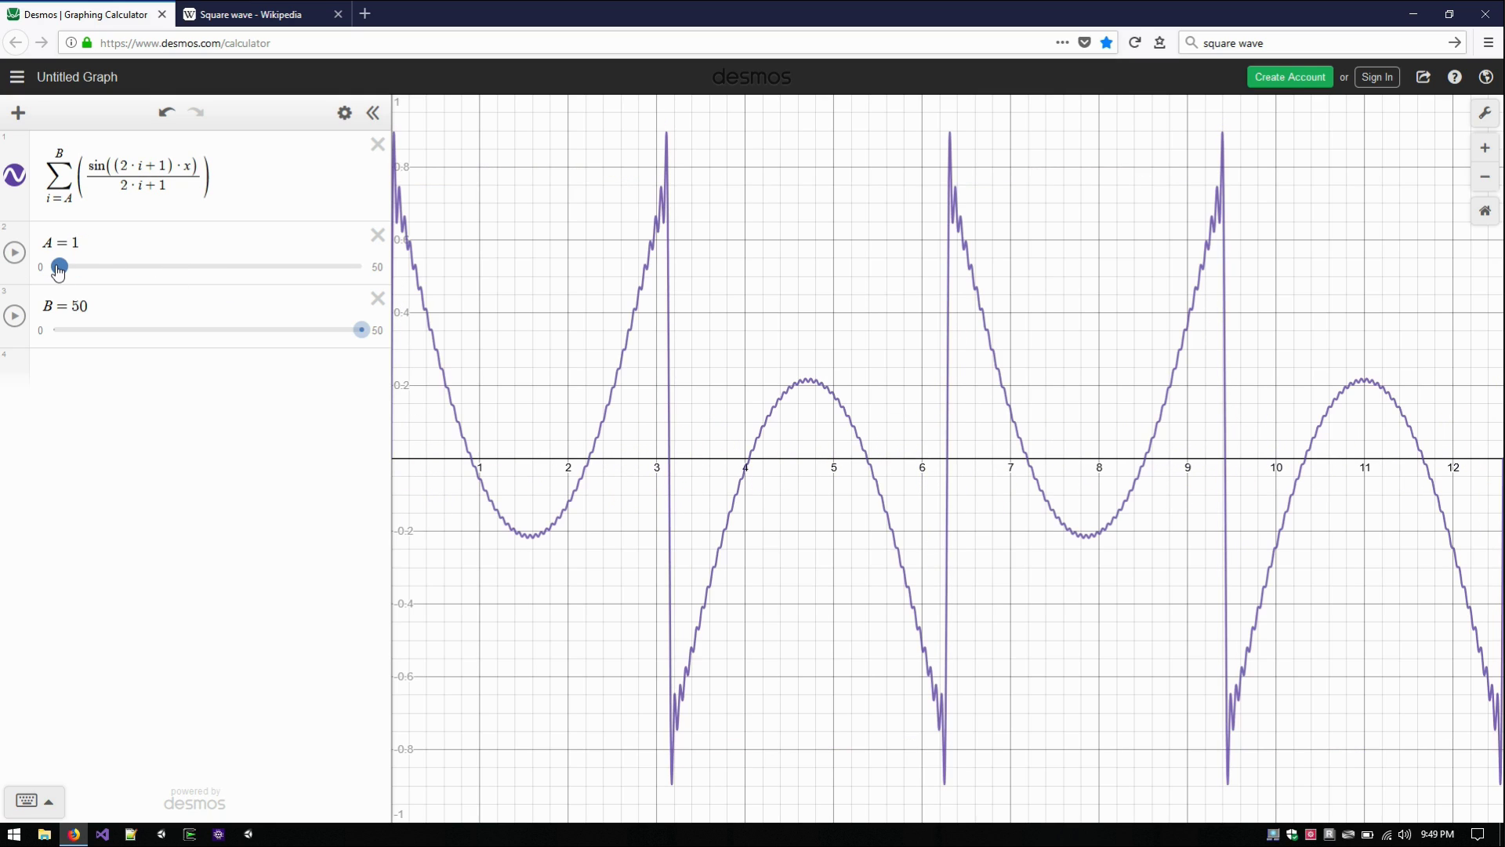
click(168, 366)
text(sin(x))
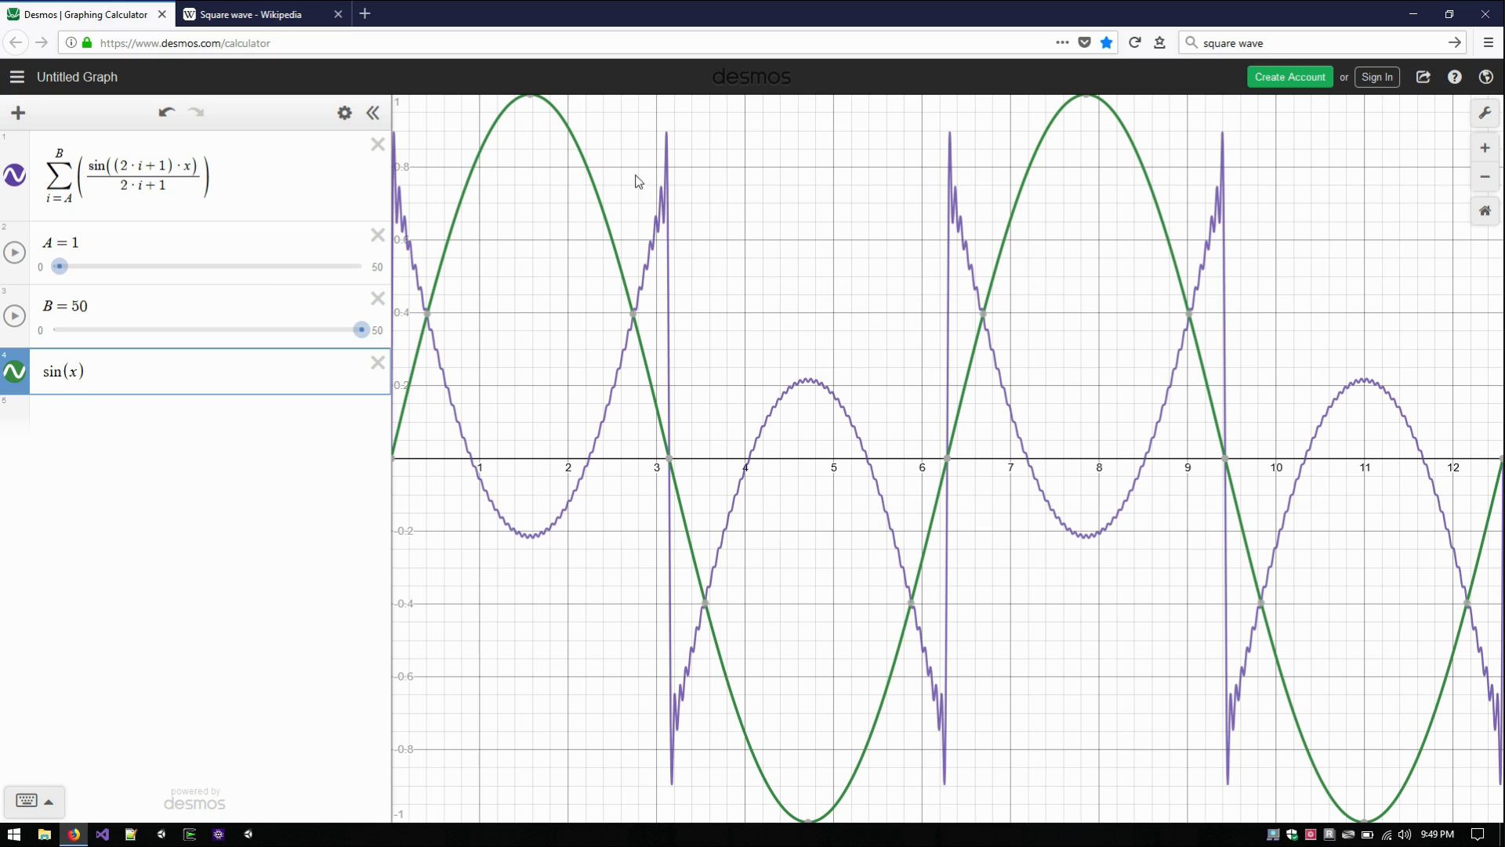
Compare the sum with sin(x) by moving A and B, then delete the sin(x) row
click(52, 267)
click(35, 332)
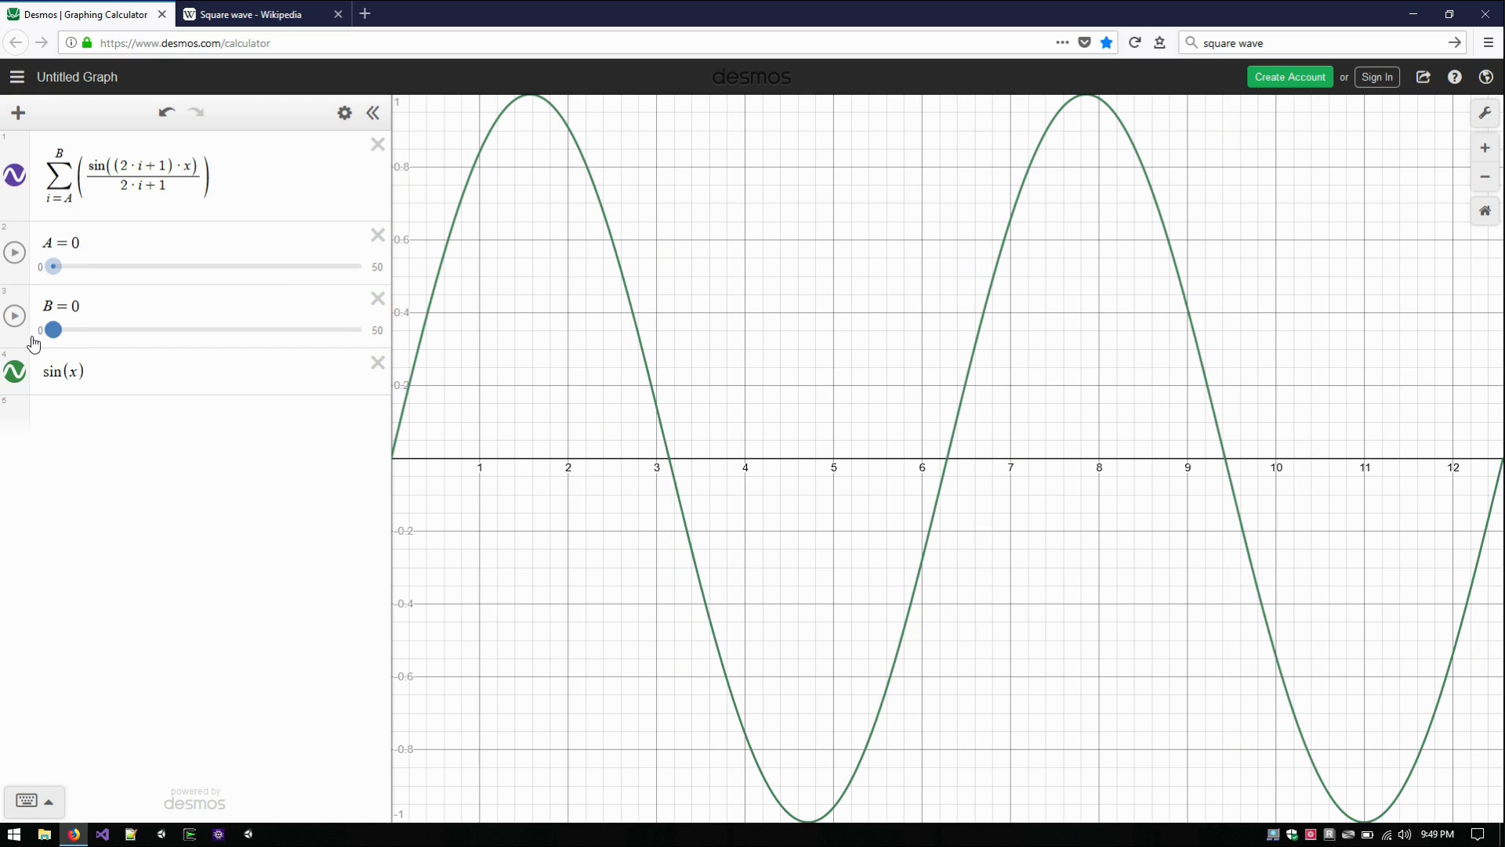
drag(51, 332, 362, 331)
drag(53, 271, 58, 267)
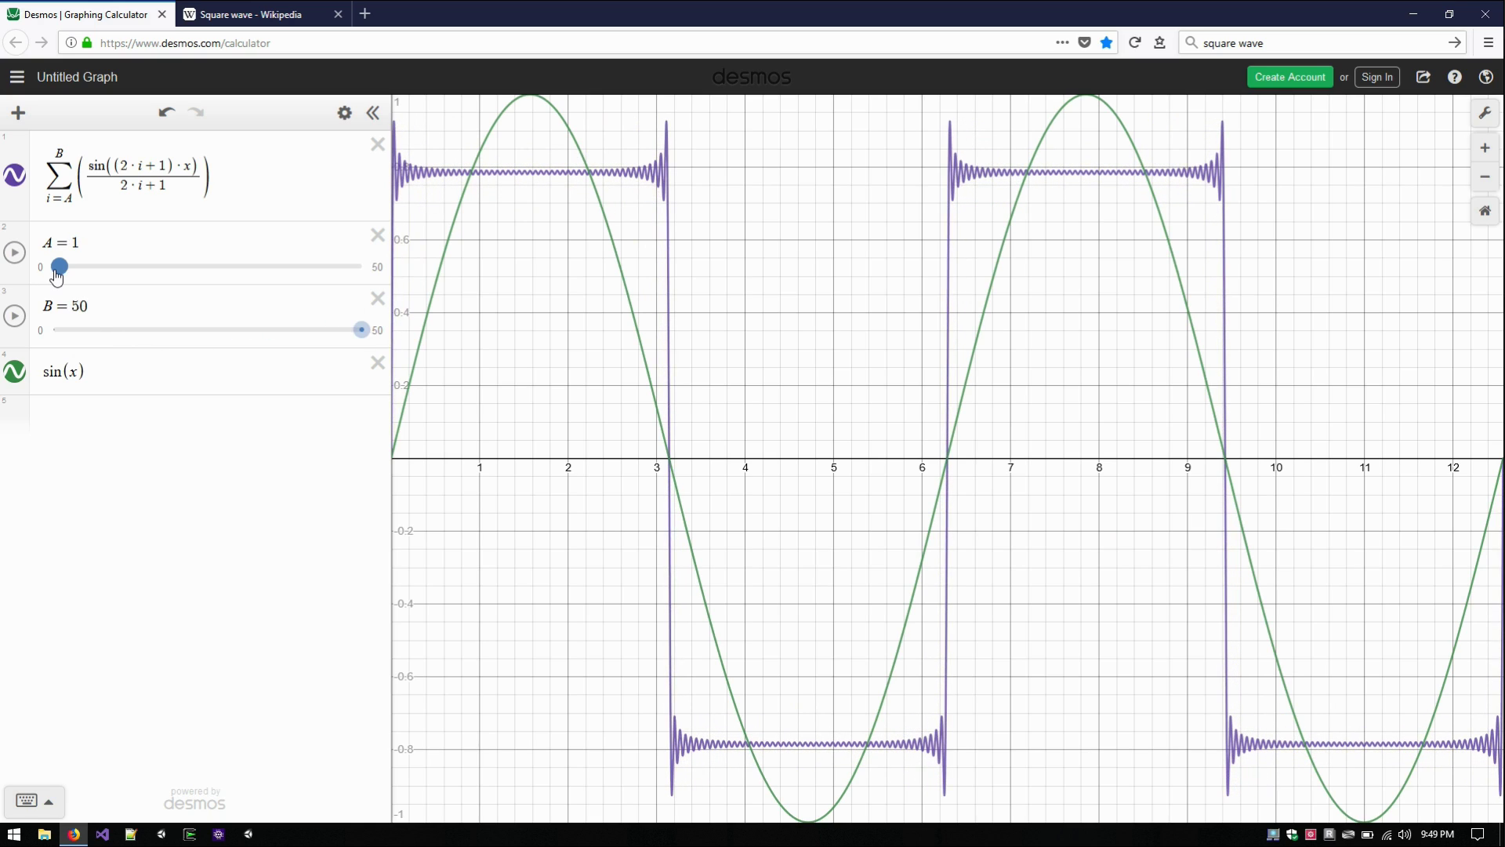
click(377, 363)
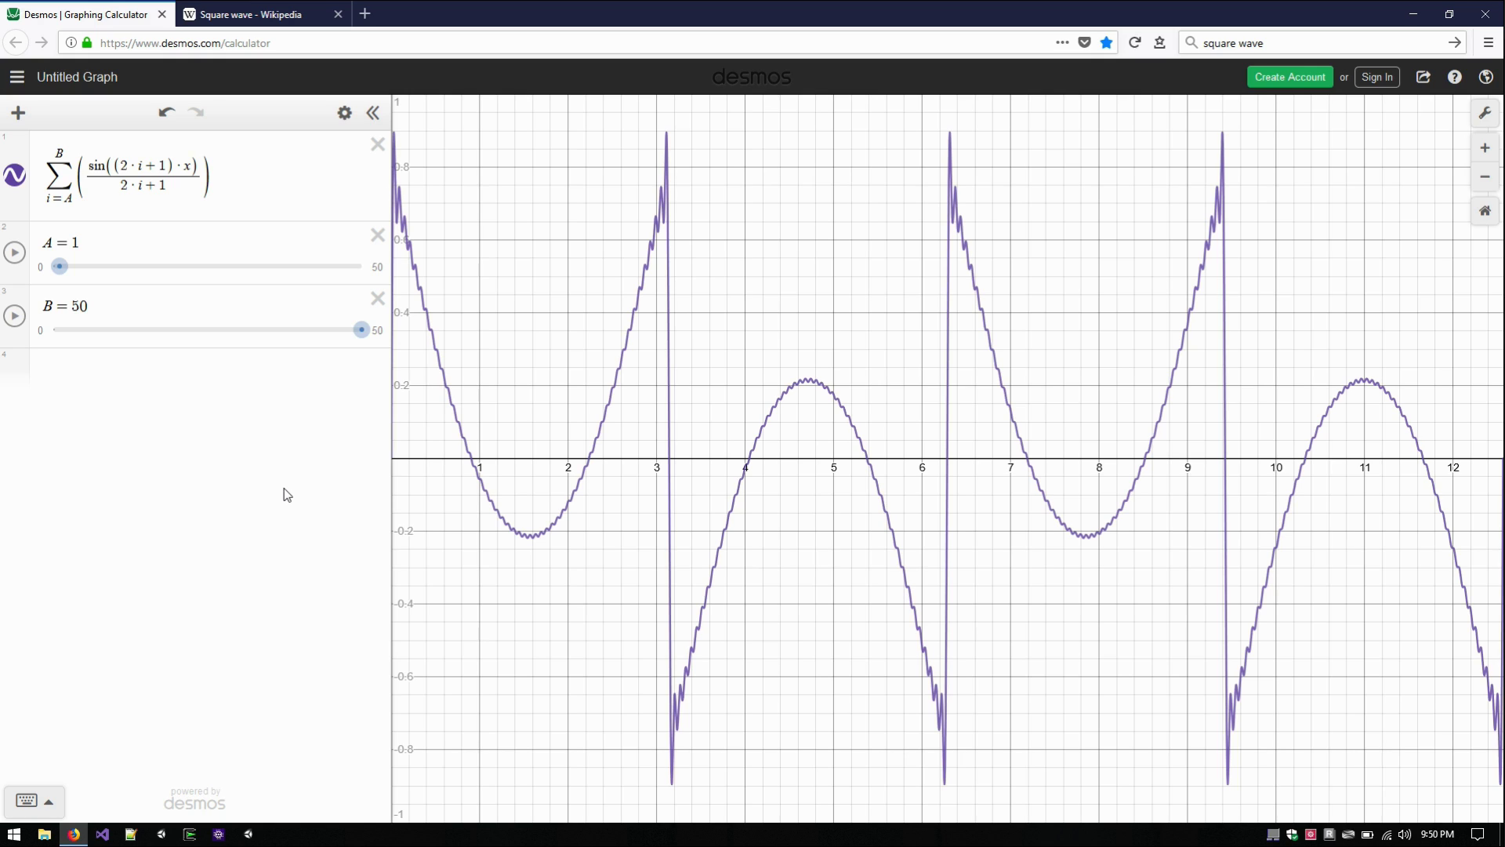